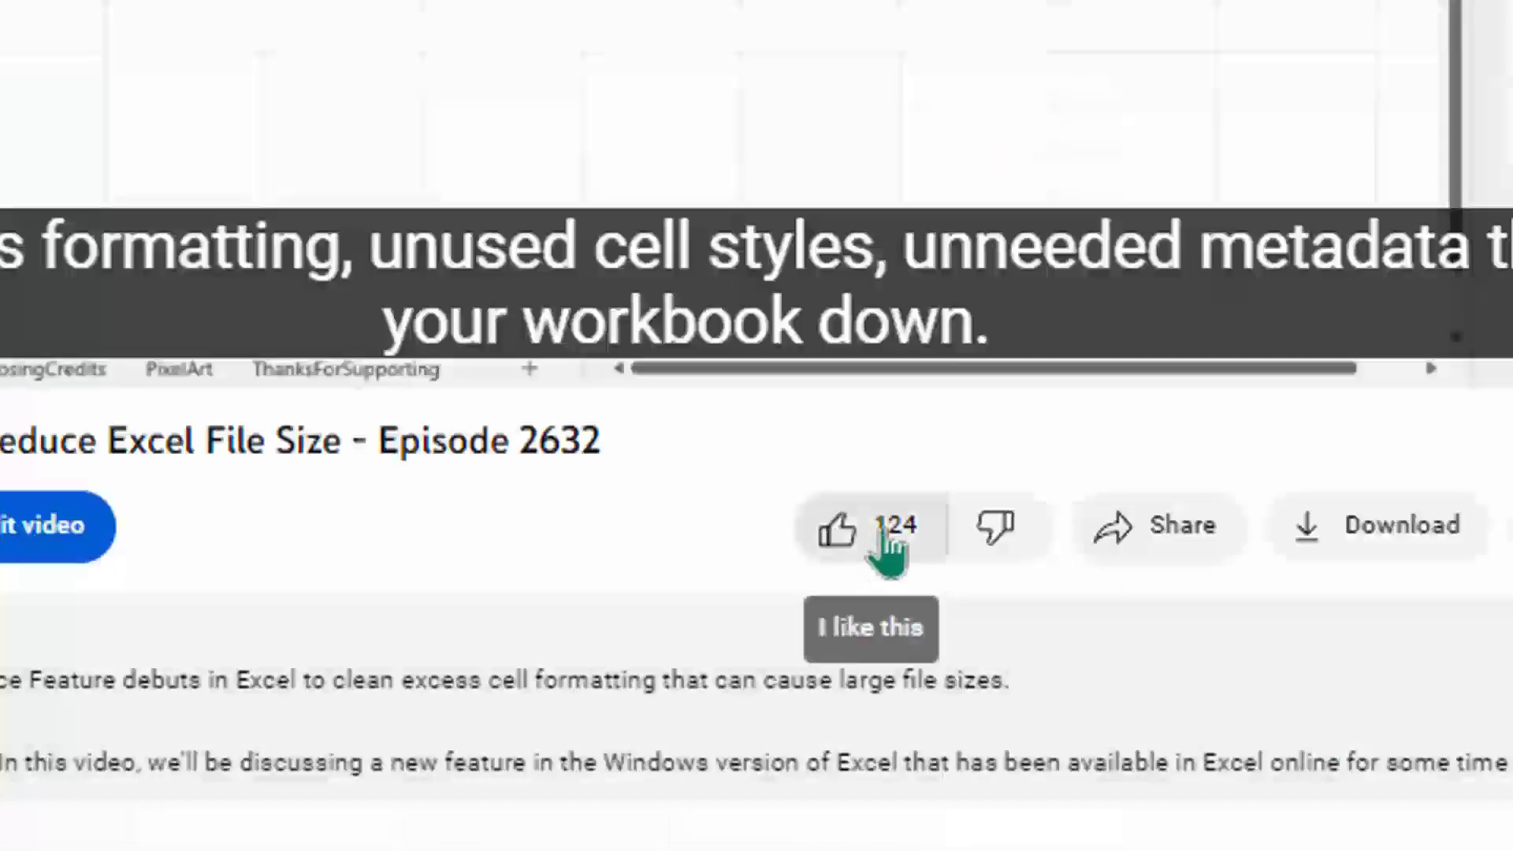
# Leave the title sheet and show Sheet1's region, product, revenue and profit sales table.
pyautogui.click(884, 531)
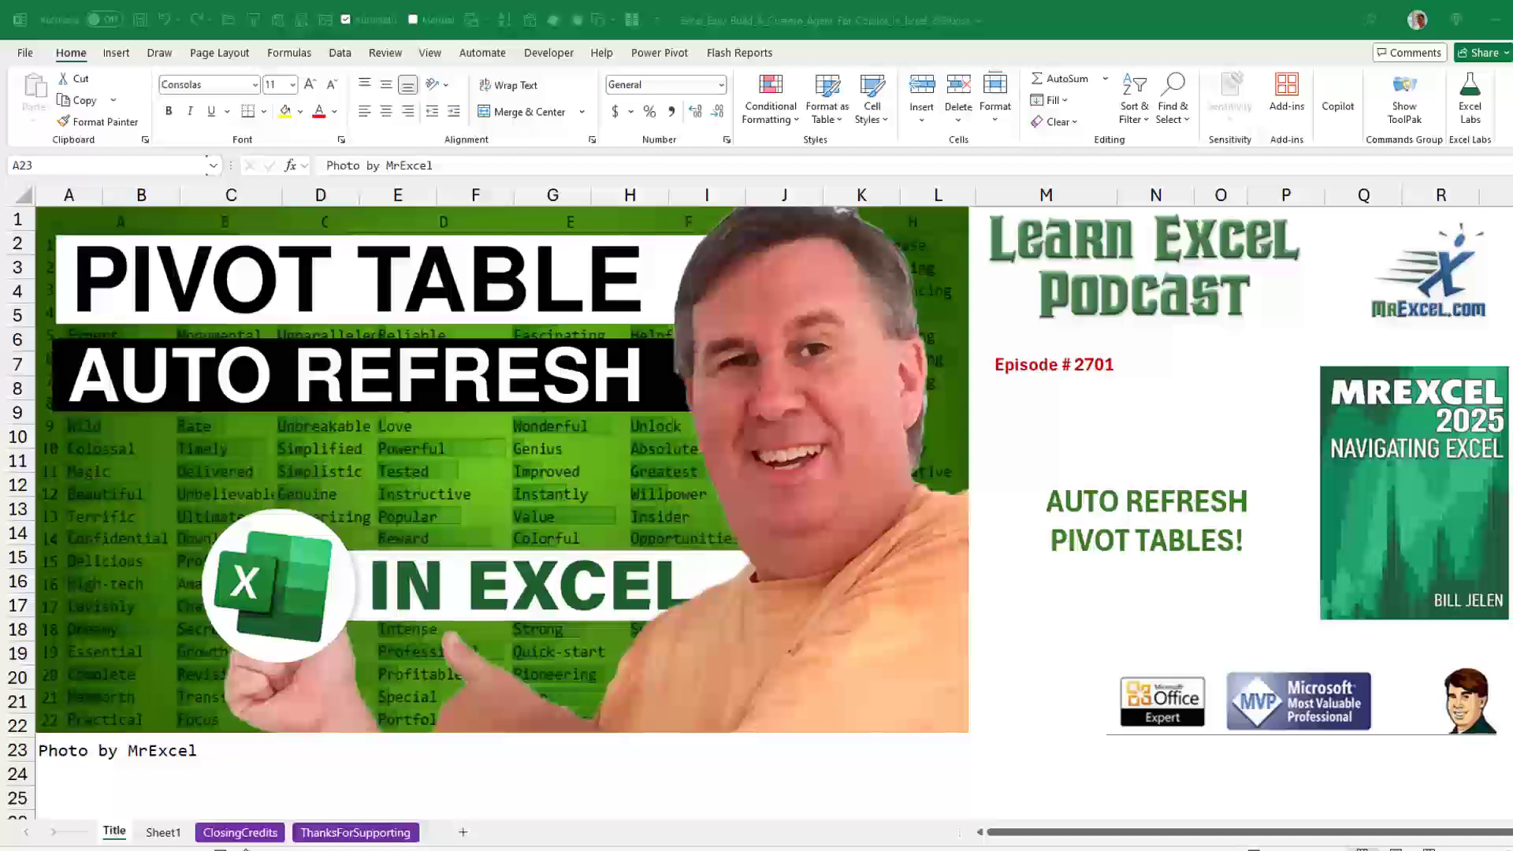
pyautogui.click(162, 833)
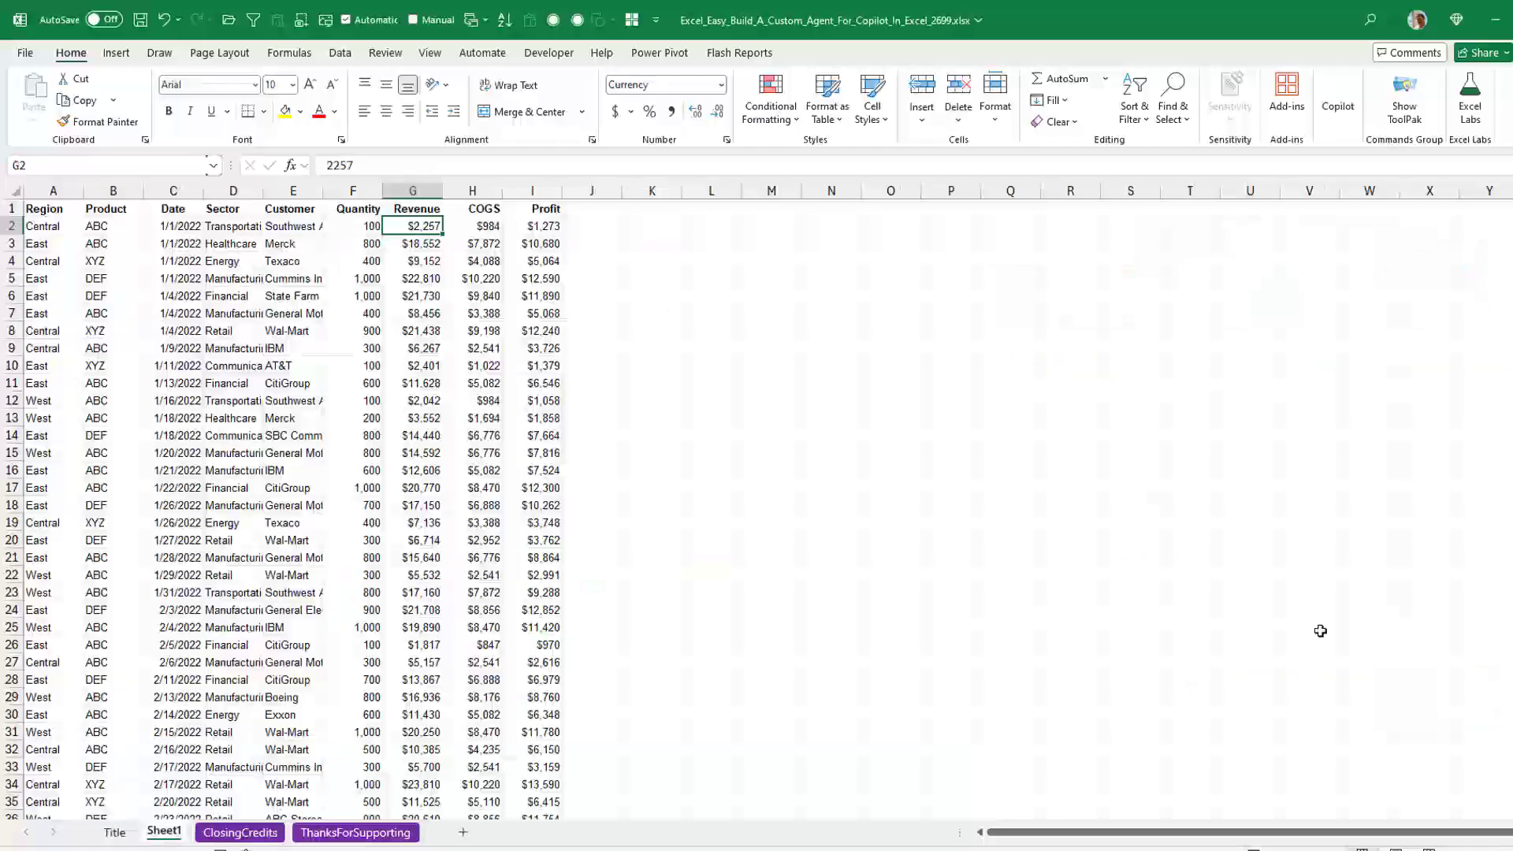
# Insert a pivot table at K3 on this sheet, with Product rows and summed Revenue.
pyautogui.click(115, 52)
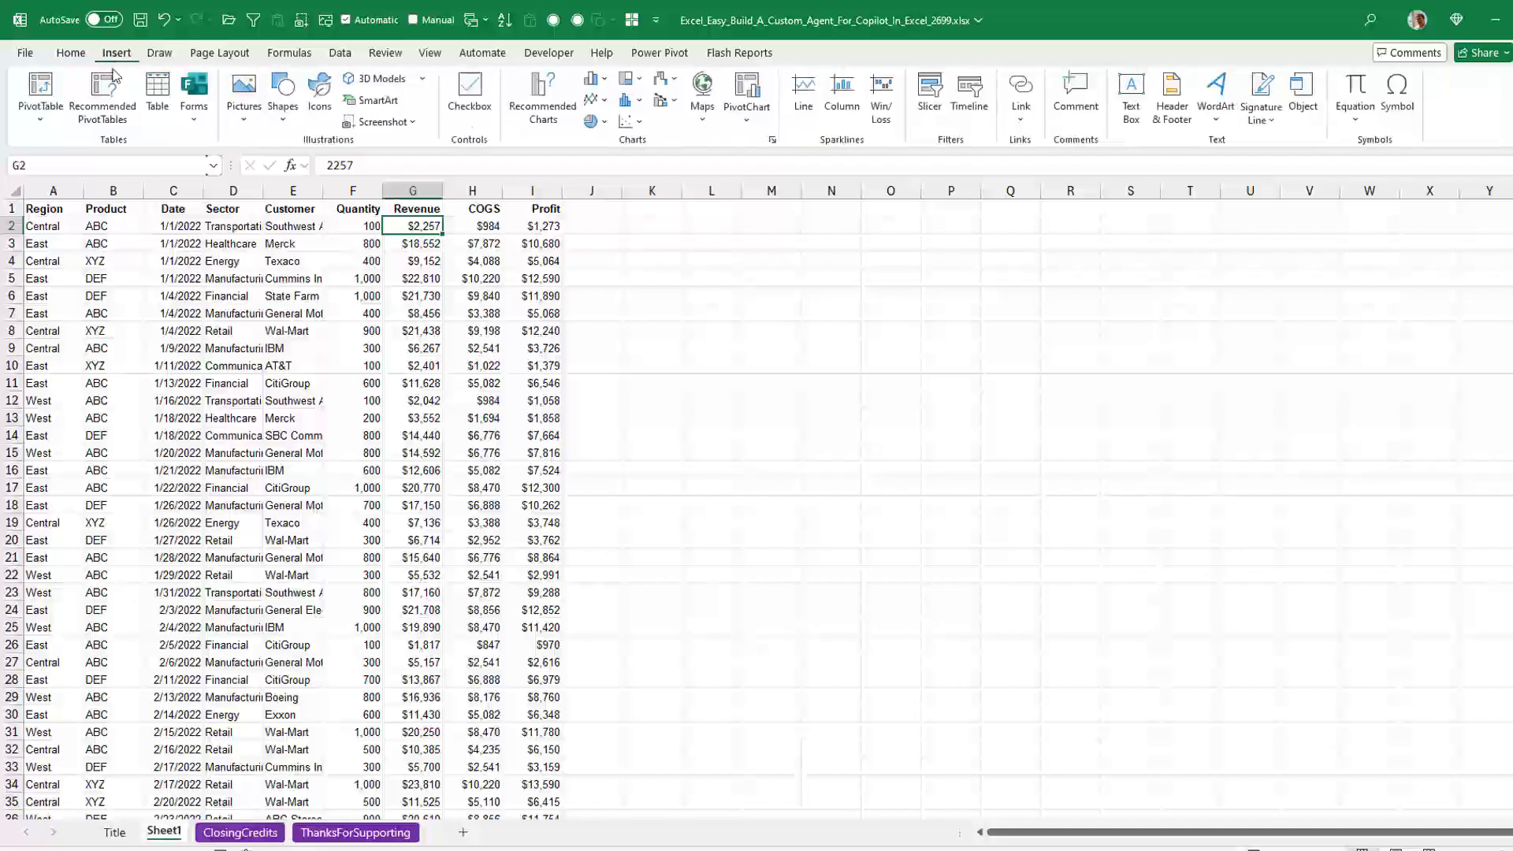
pyautogui.click(40, 89)
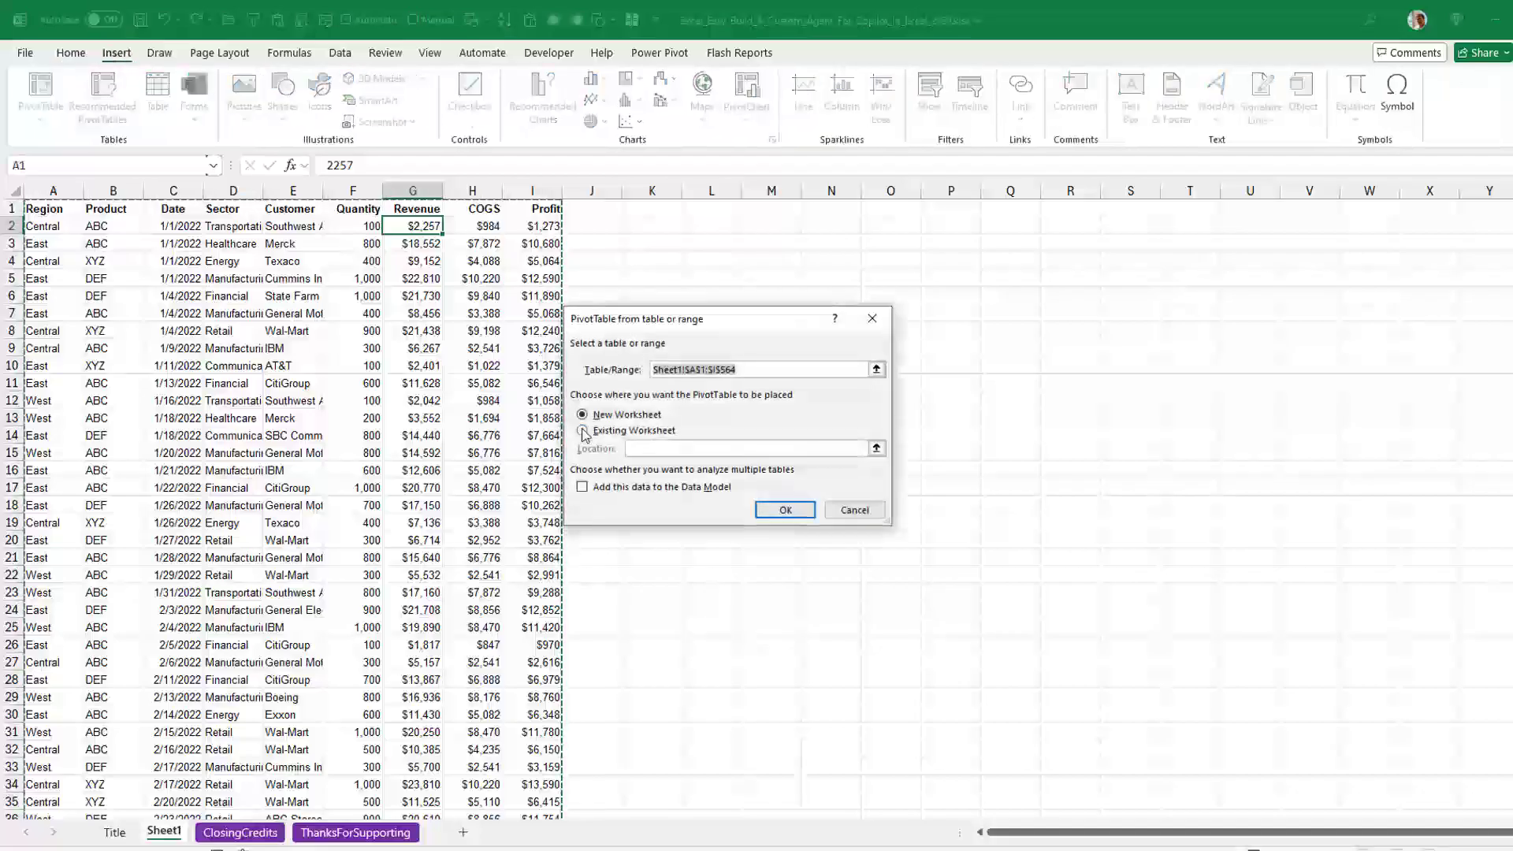
pyautogui.click(582, 432)
pyautogui.click(662, 243)
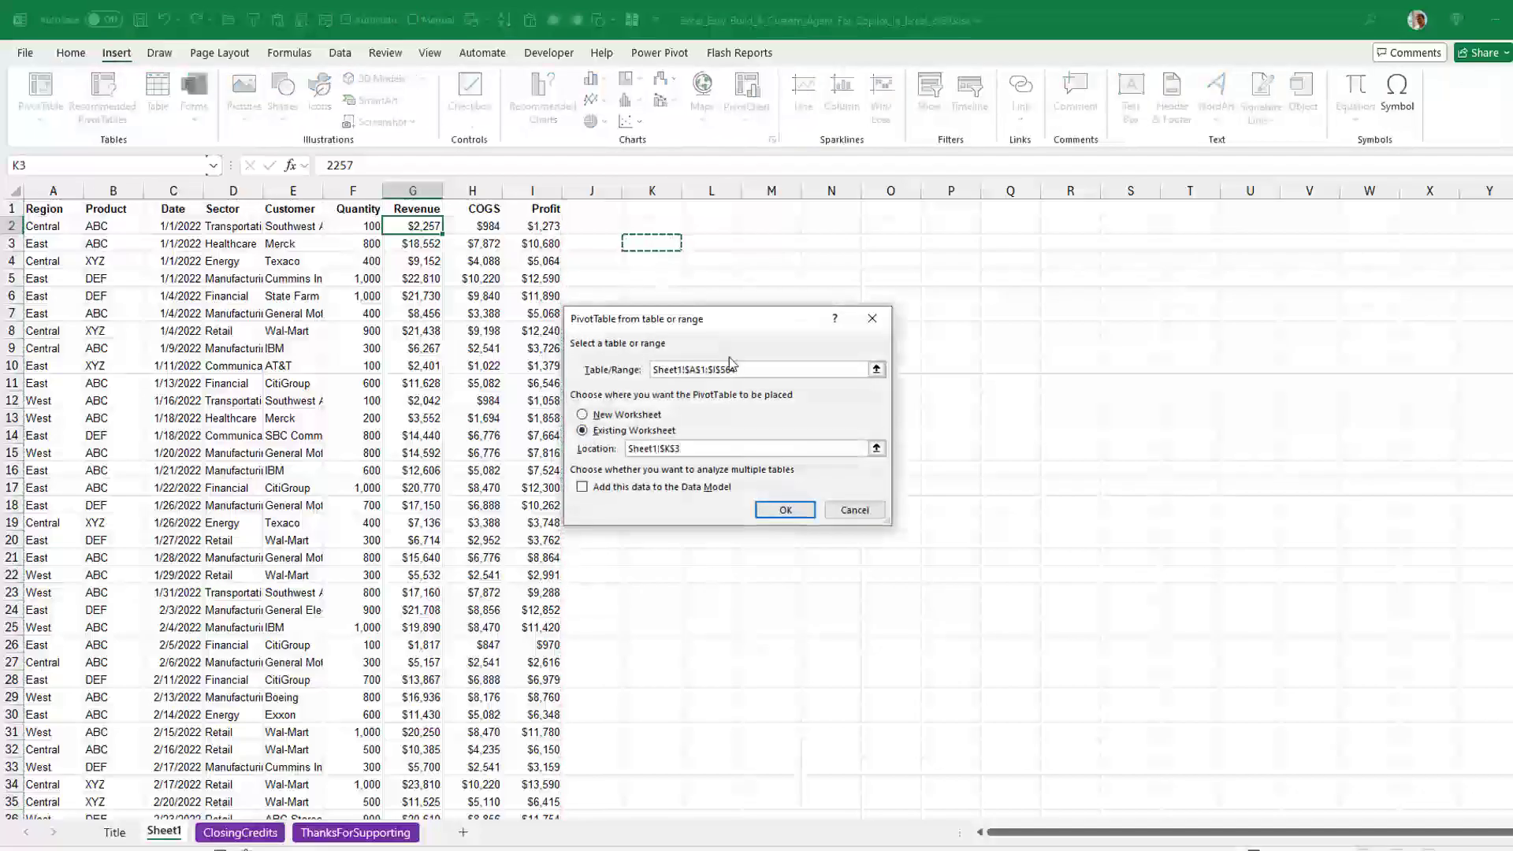
pyautogui.click(785, 509)
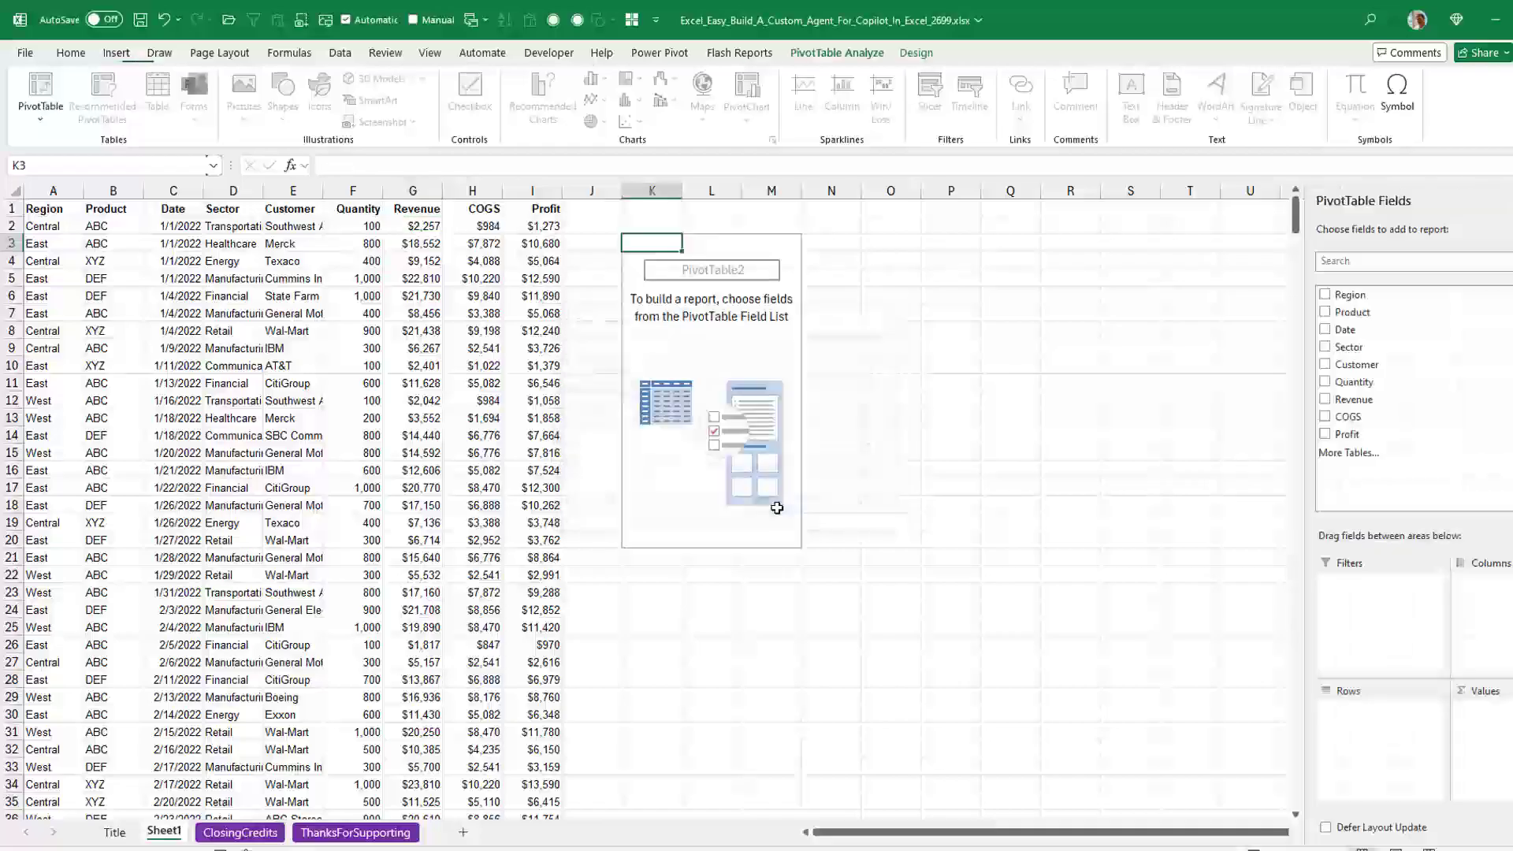
pyautogui.click(1325, 312)
pyautogui.click(1326, 399)
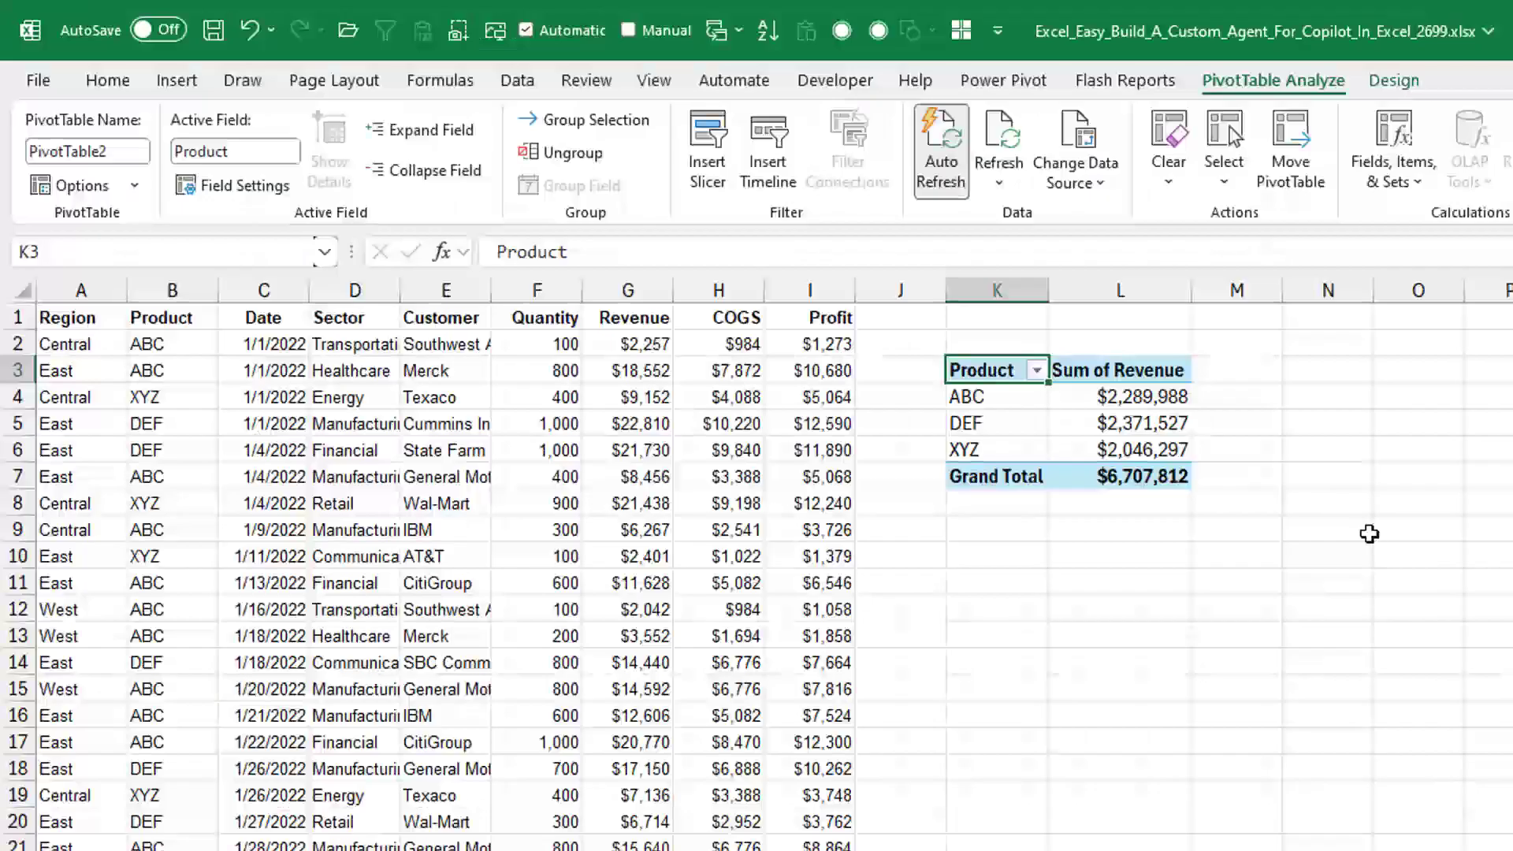
# Turn on pivot Auto Refresh, then enter 11111111 in G2 and GHI in B3.
pyautogui.click(944, 190)
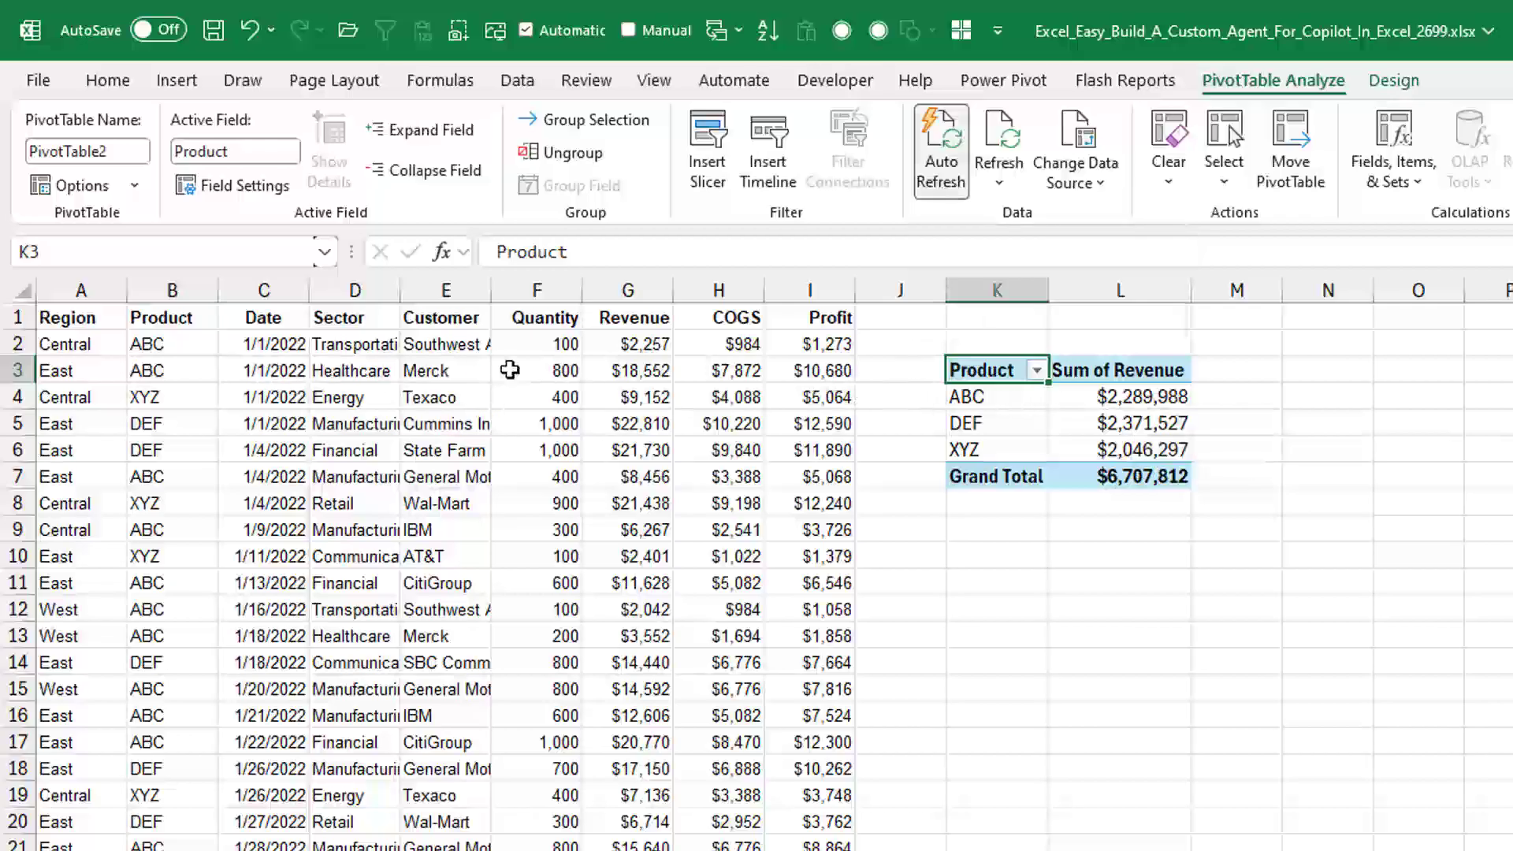
pyautogui.click(623, 344)
pyautogui.write('11111111')
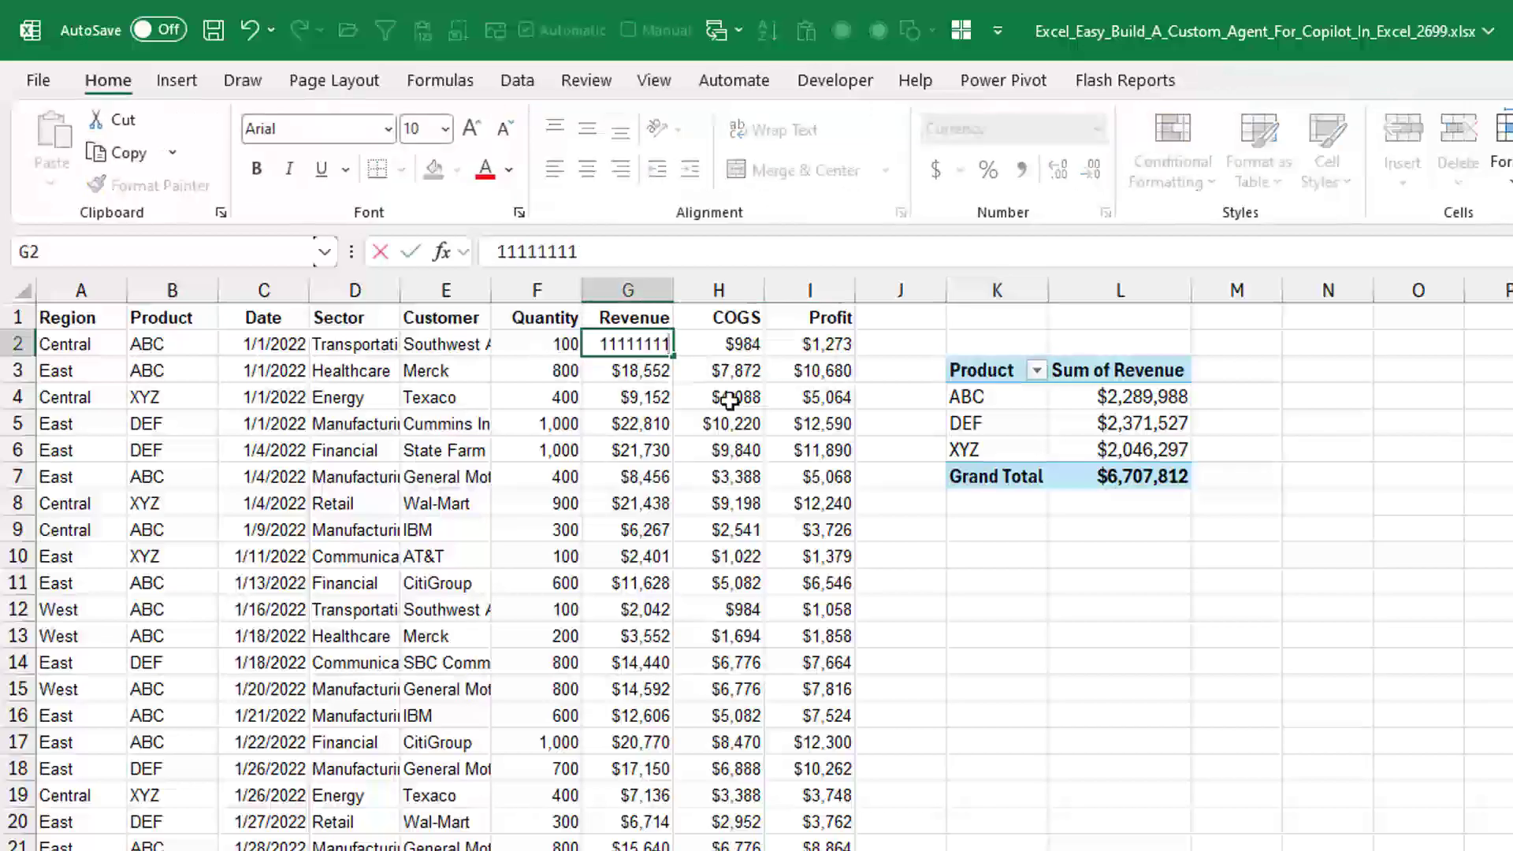
pyautogui.write('$11,111,111')
pyautogui.press('Return')
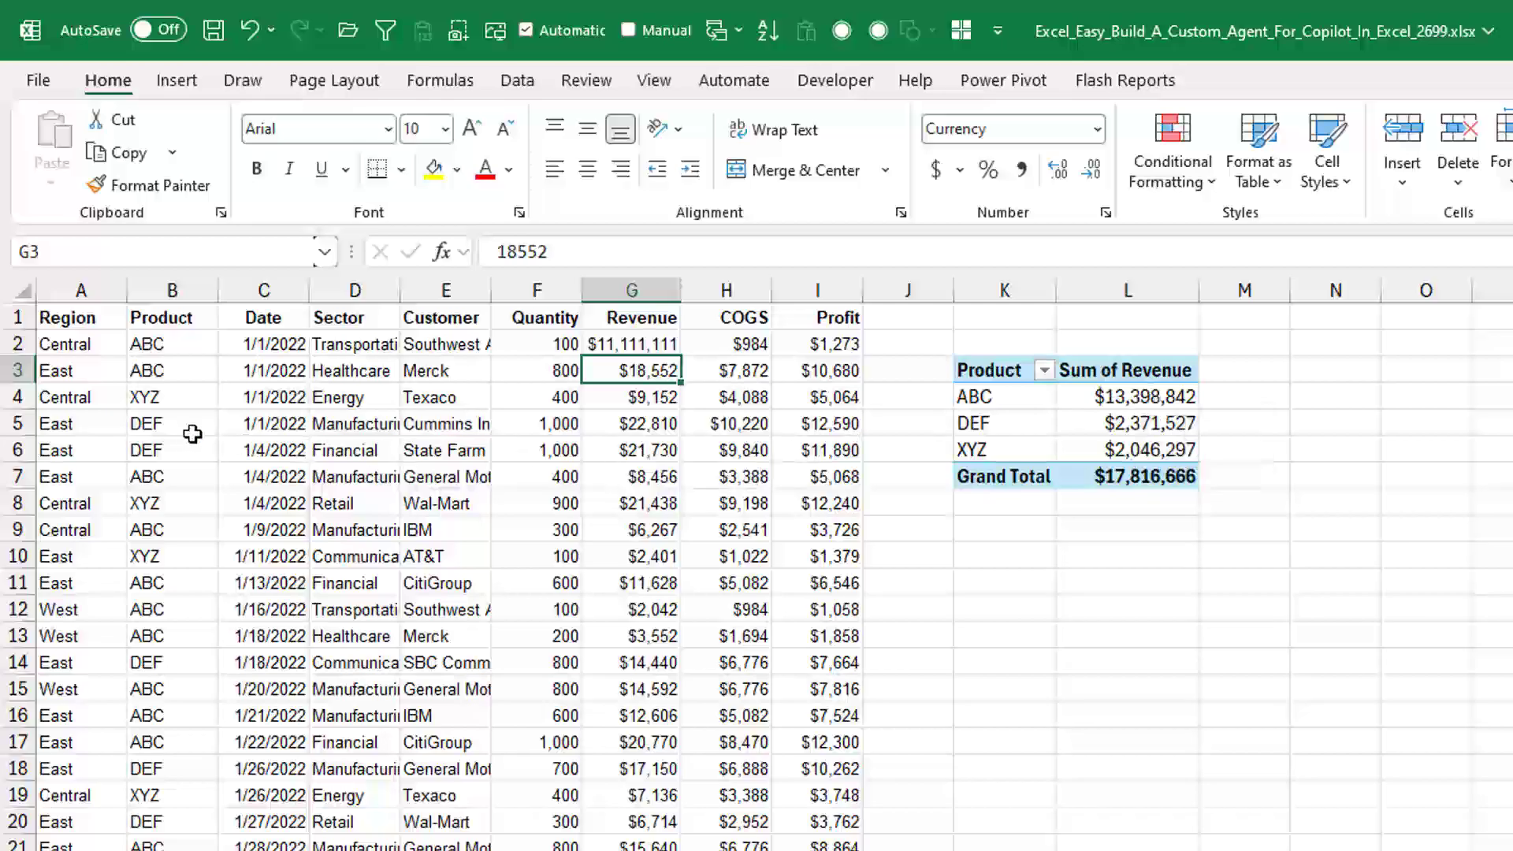
pyautogui.click(160, 370)
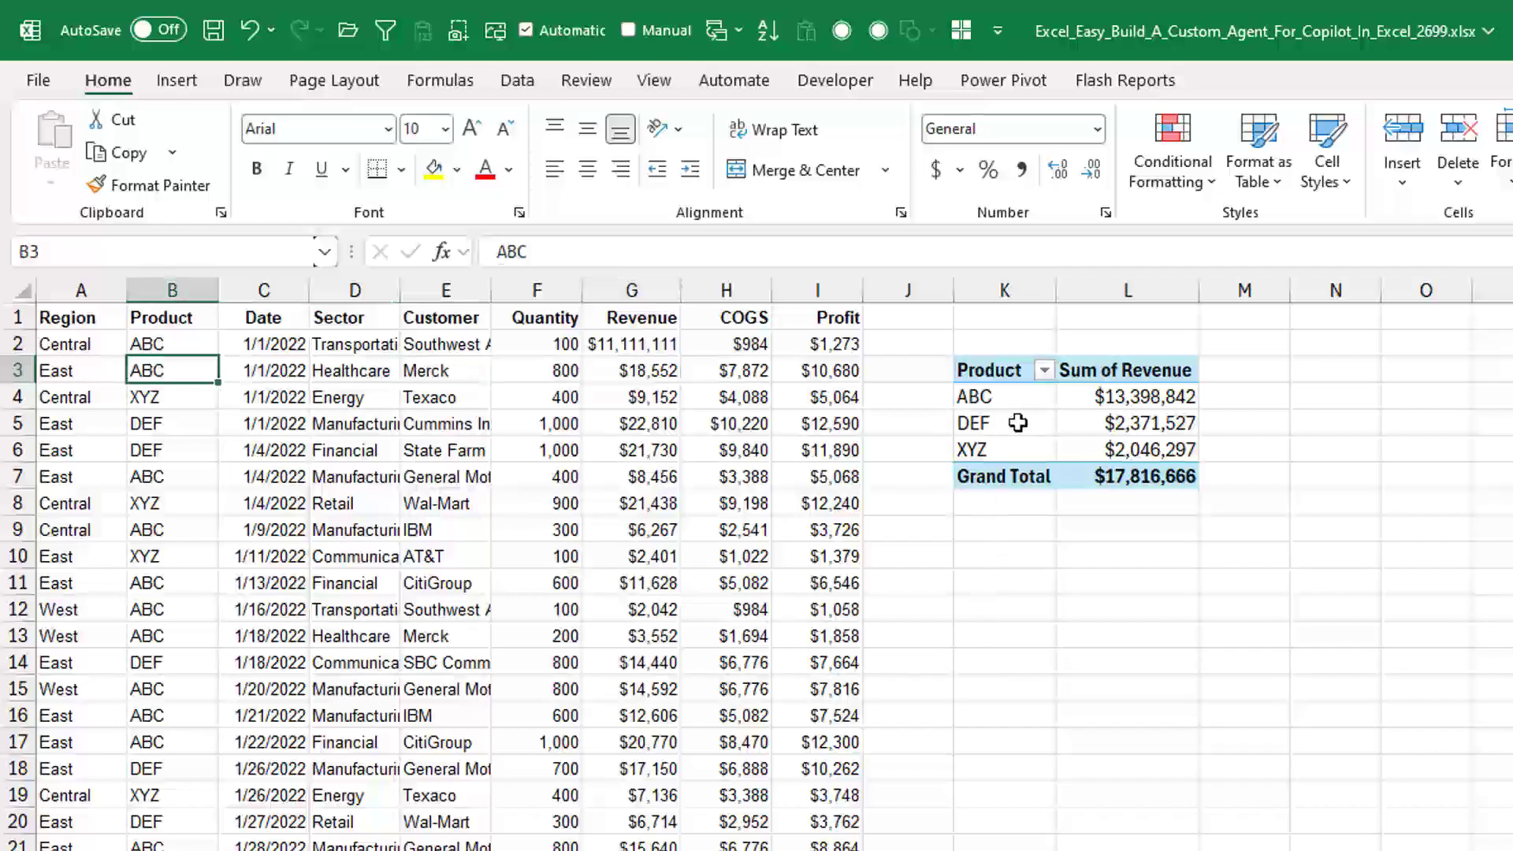
pyautogui.write('GHI')
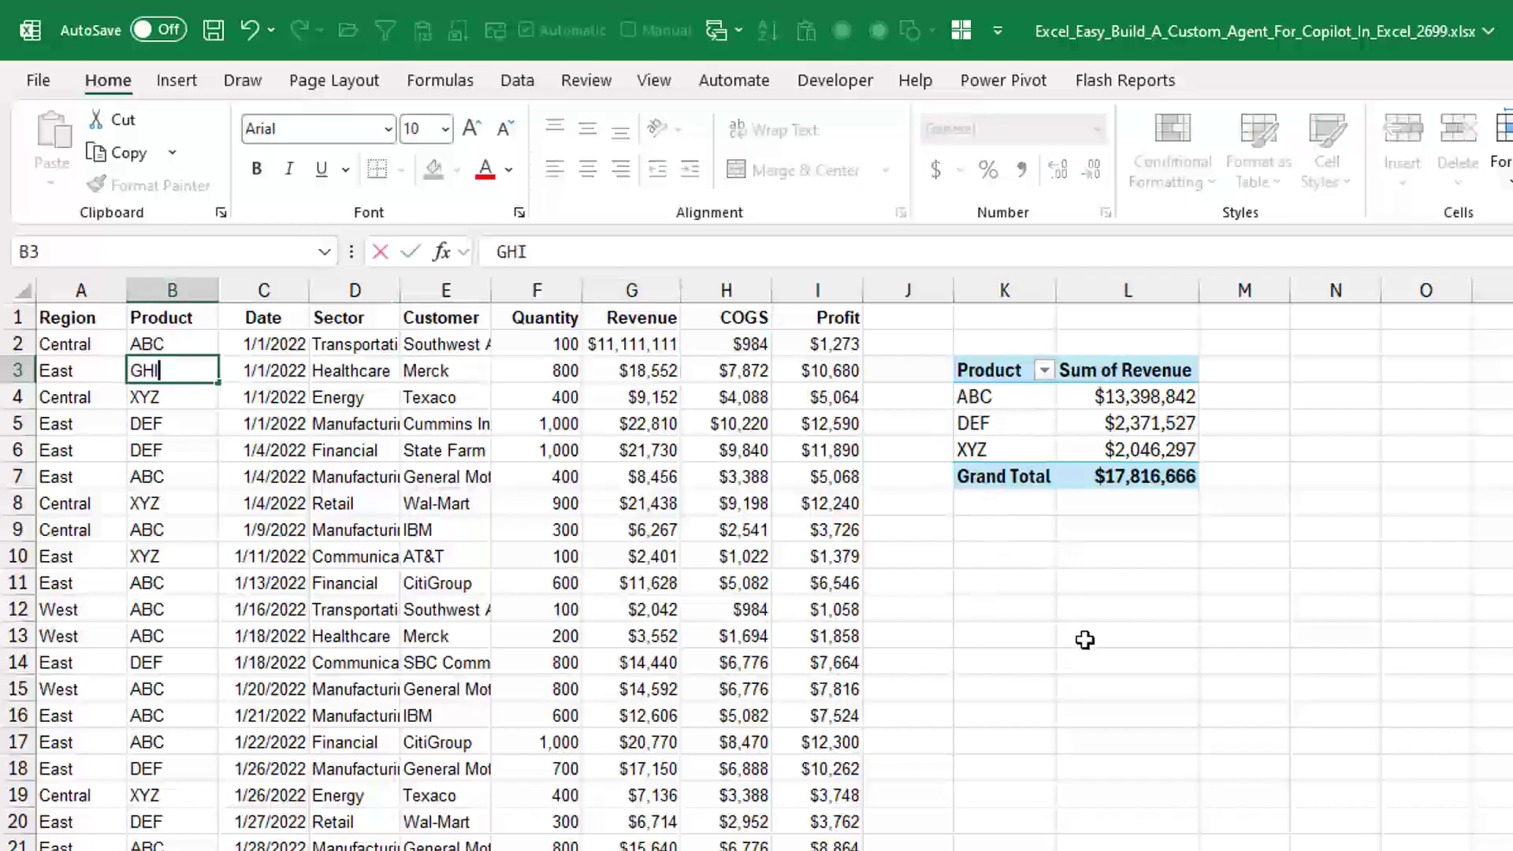
pyautogui.press('Return')
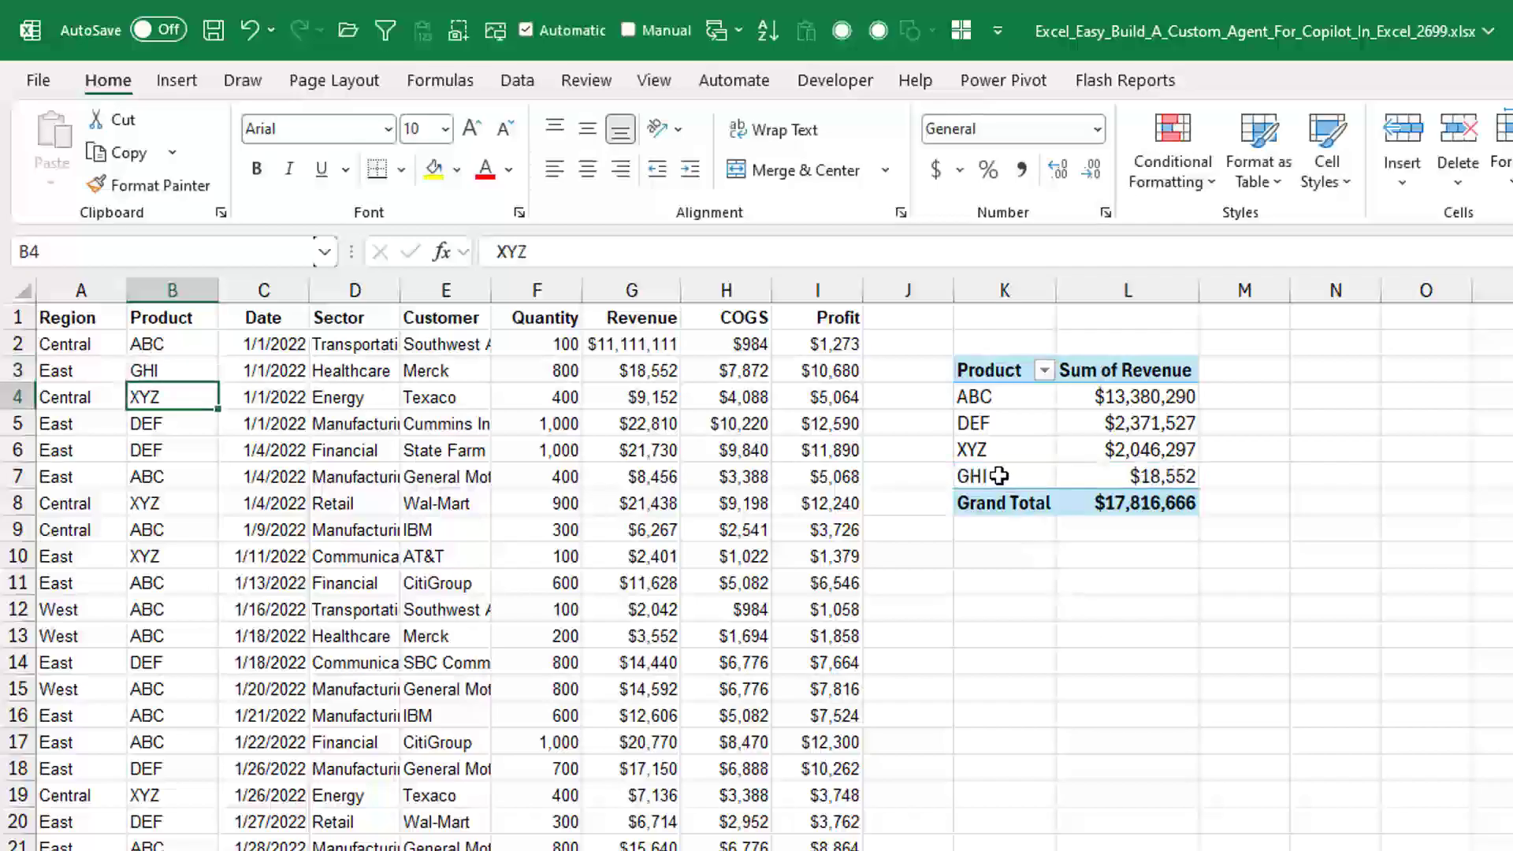
# Sort the pivot's Product field in ascending order from its filter dropdown.
pyautogui.click(1045, 372)
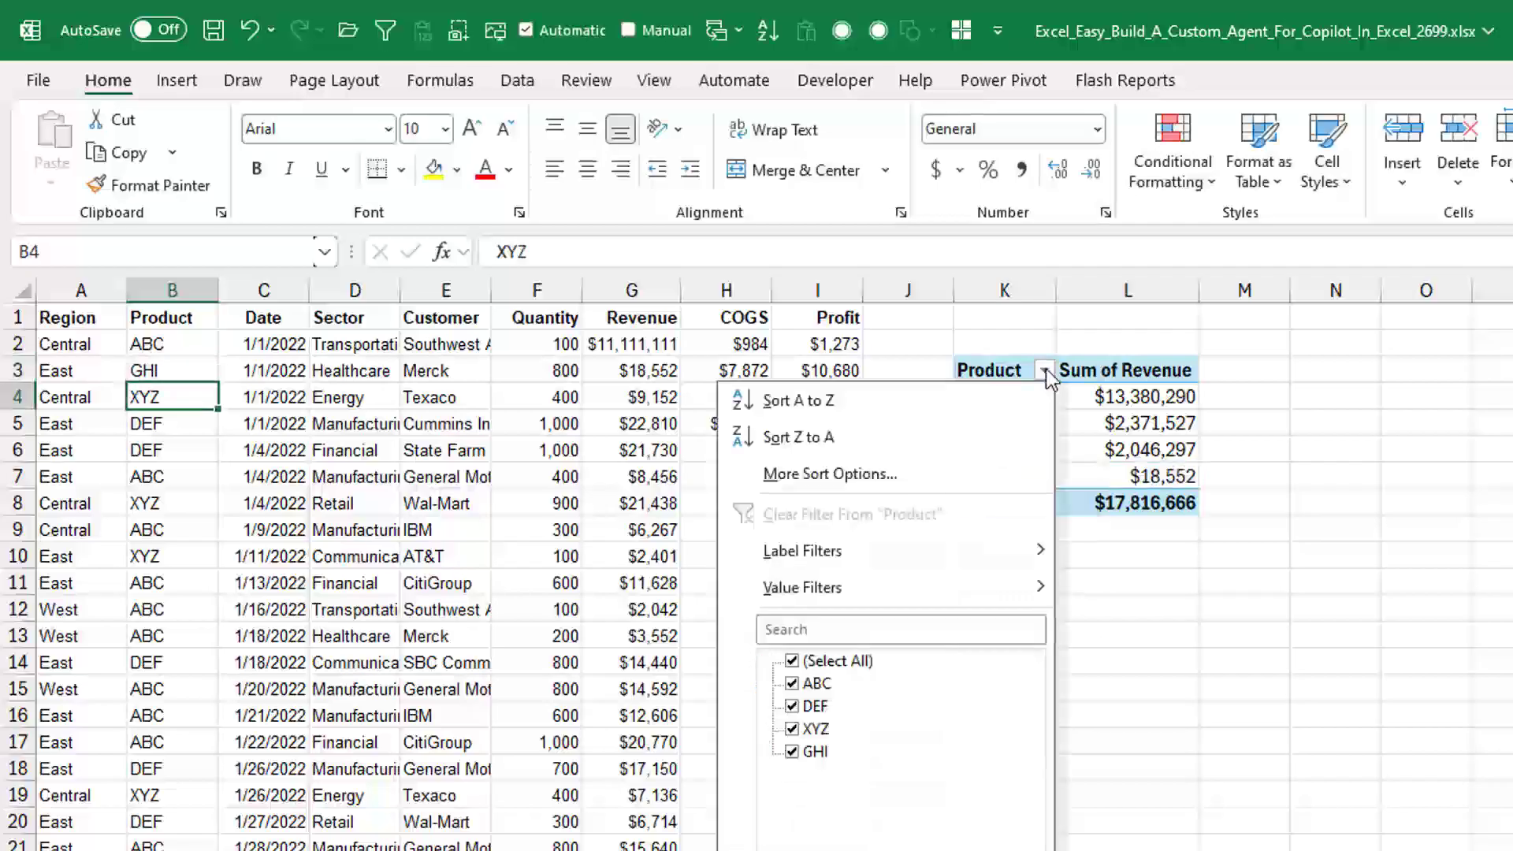
pyautogui.click(844, 475)
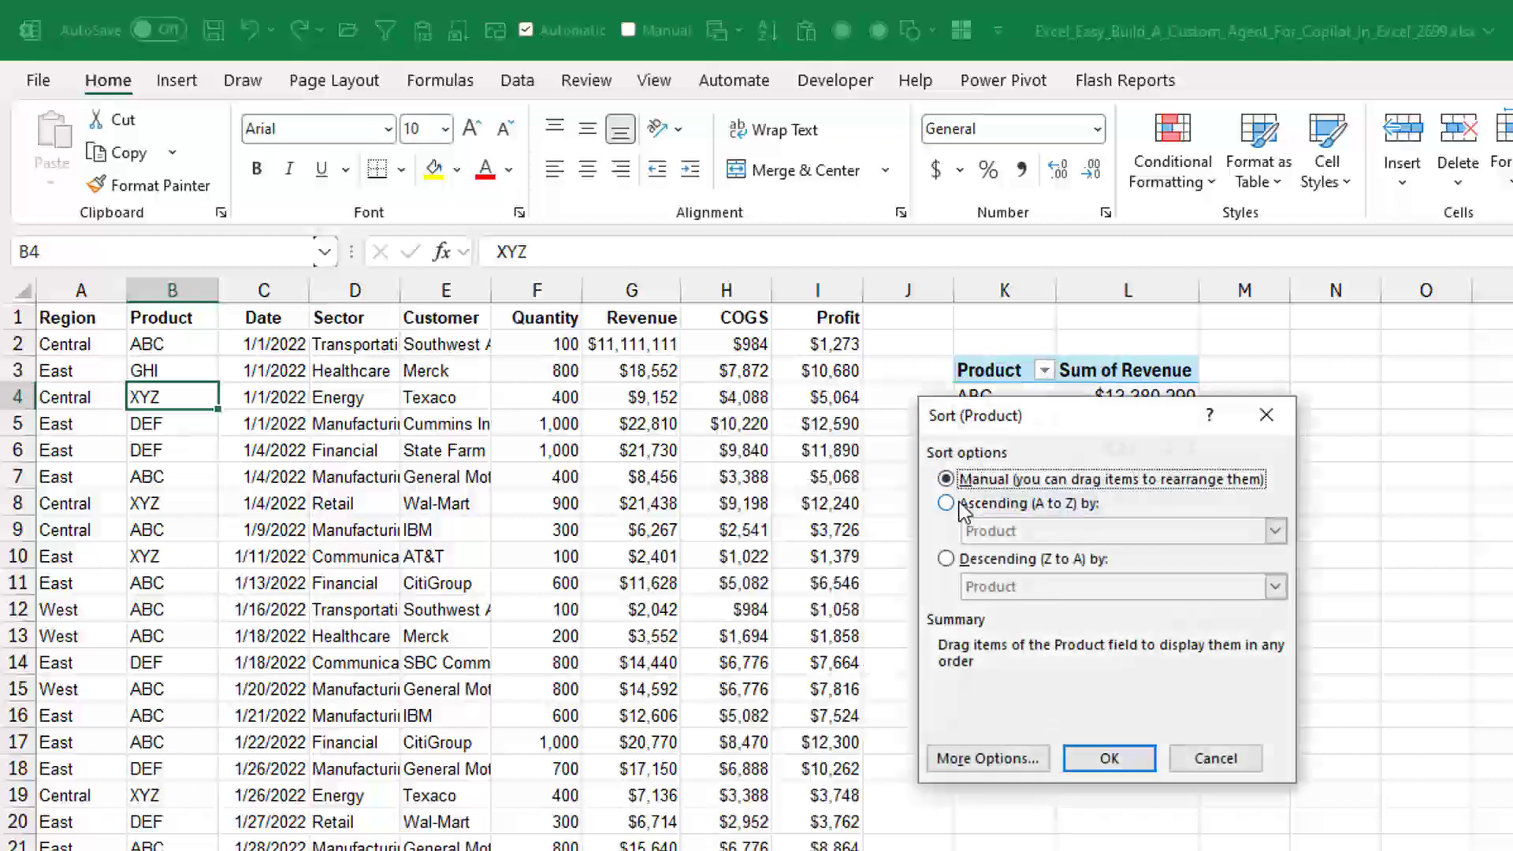
pyautogui.click(952, 503)
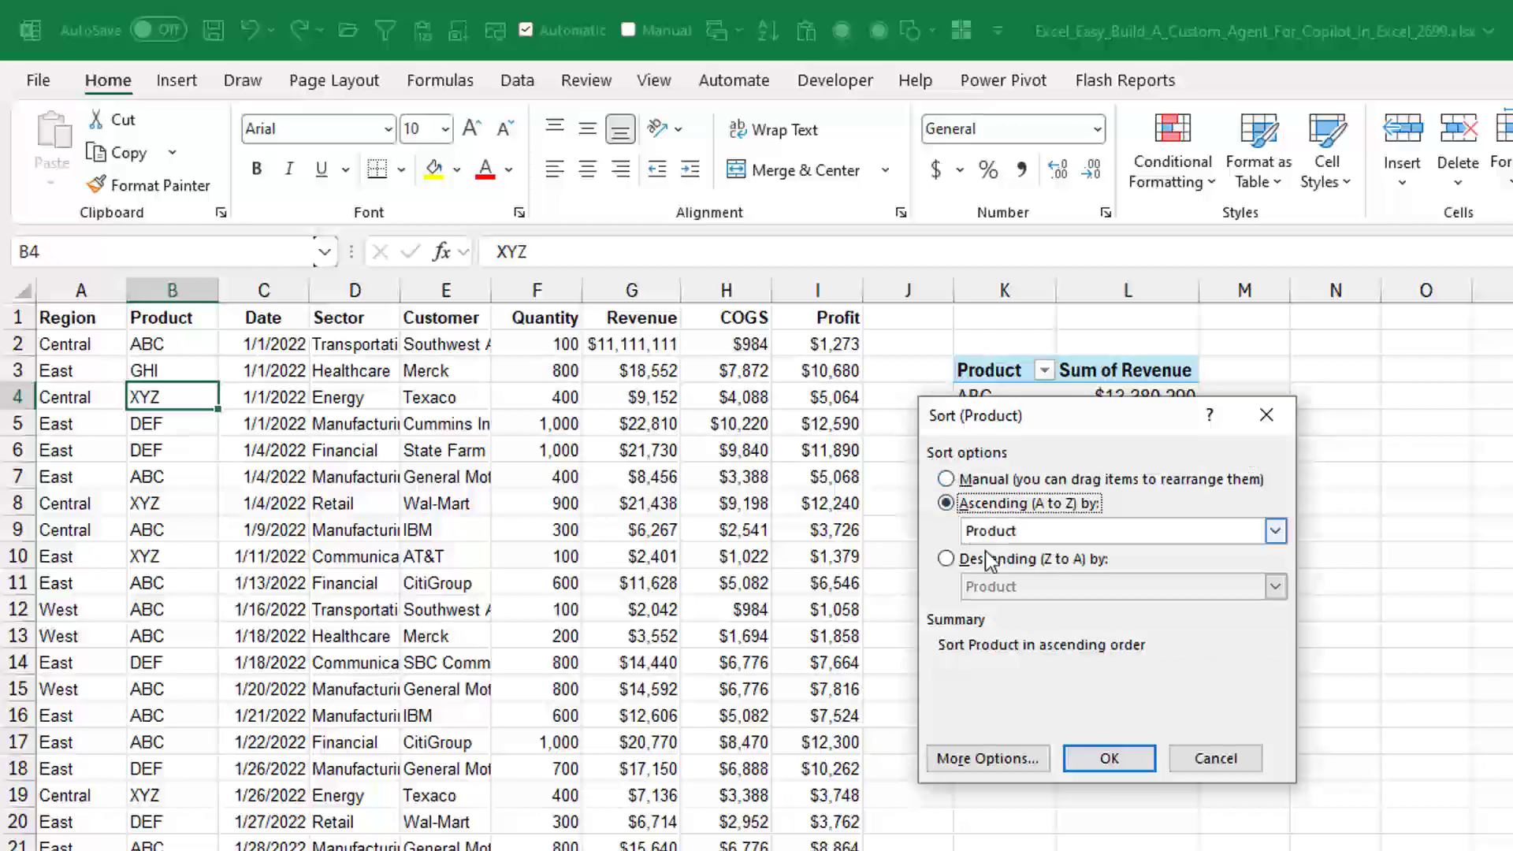
pyautogui.click(1109, 759)
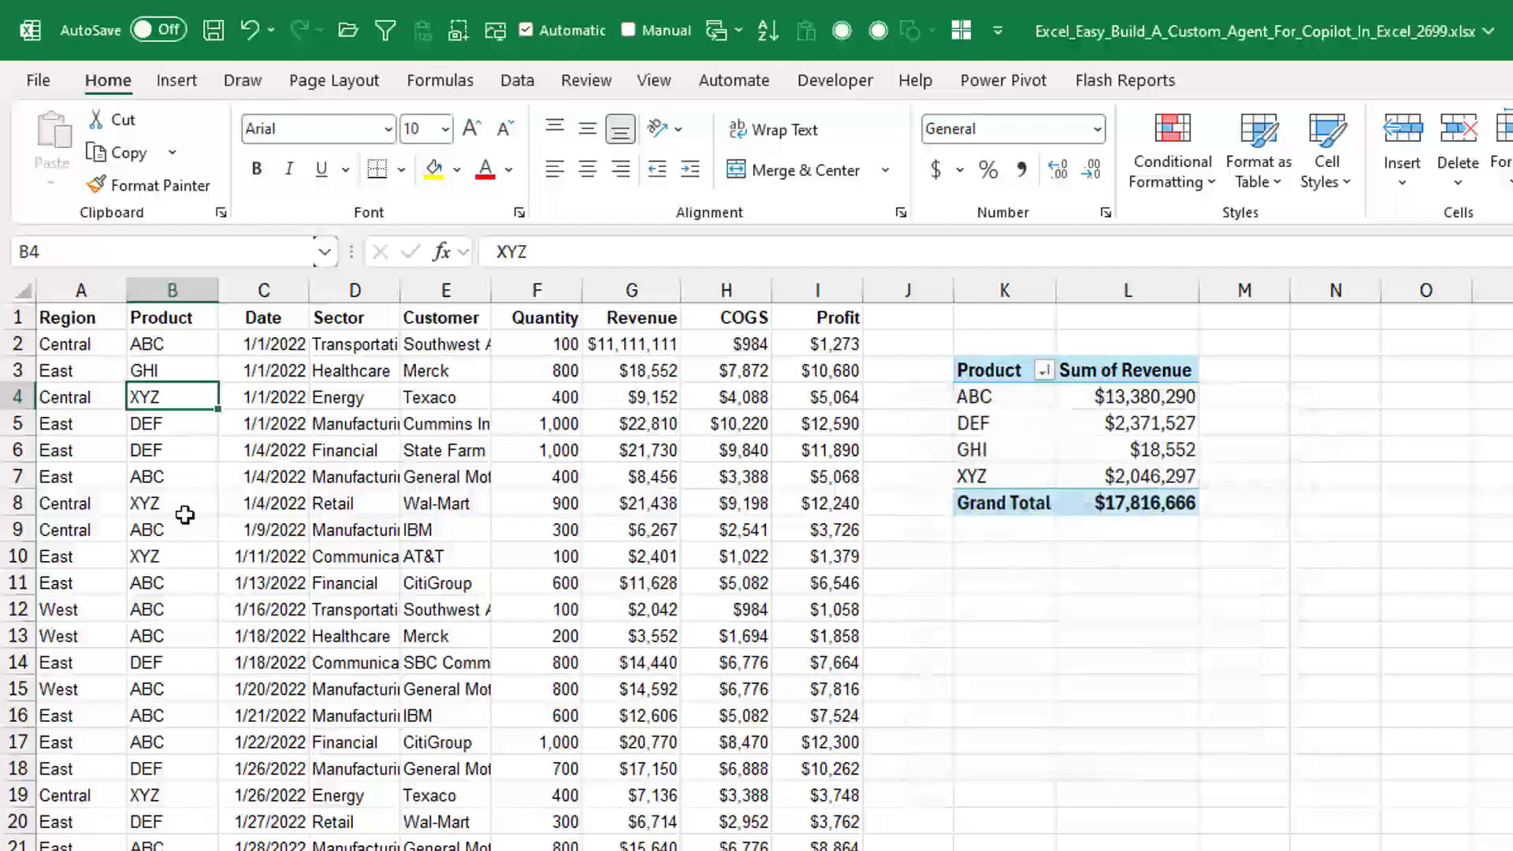
# Enter JKL in B9 and the note 'Something in the way!' in K11.
pyautogui.click(162, 532)
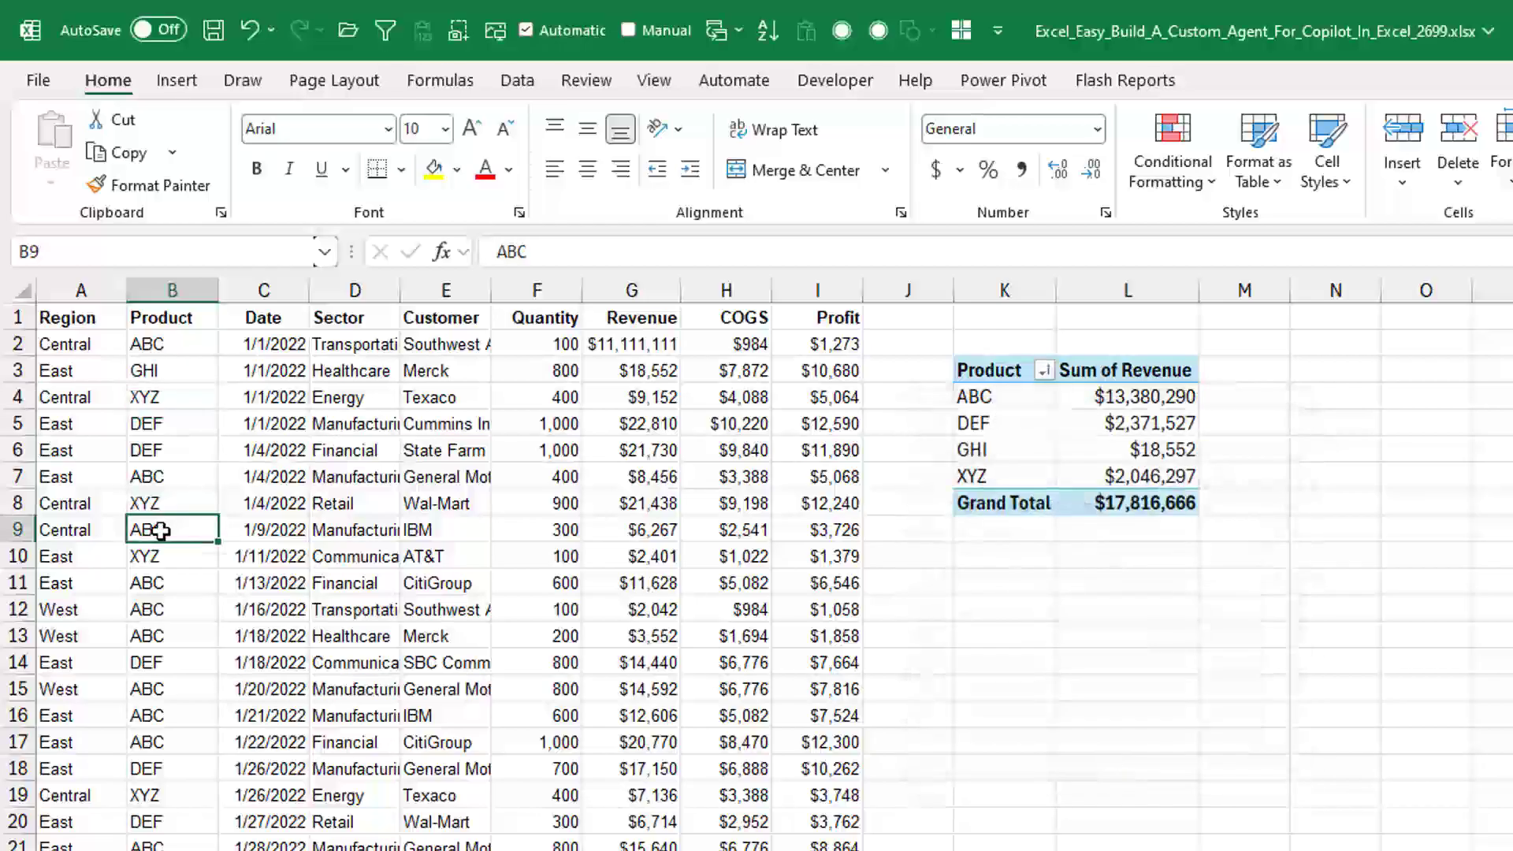
pyautogui.write('JKL')
pyautogui.press('Return')
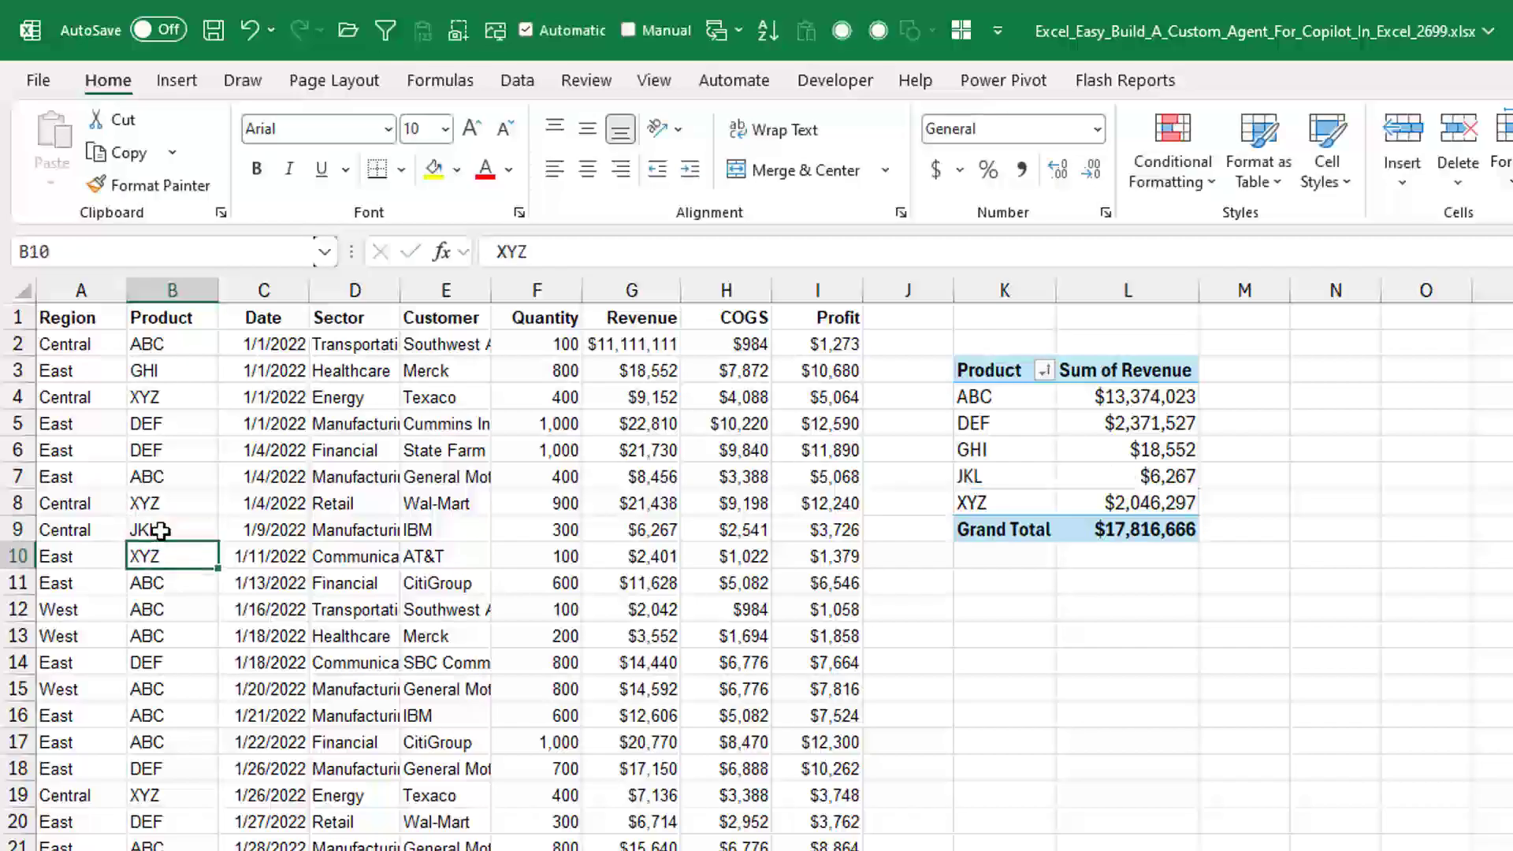
pyautogui.click(986, 580)
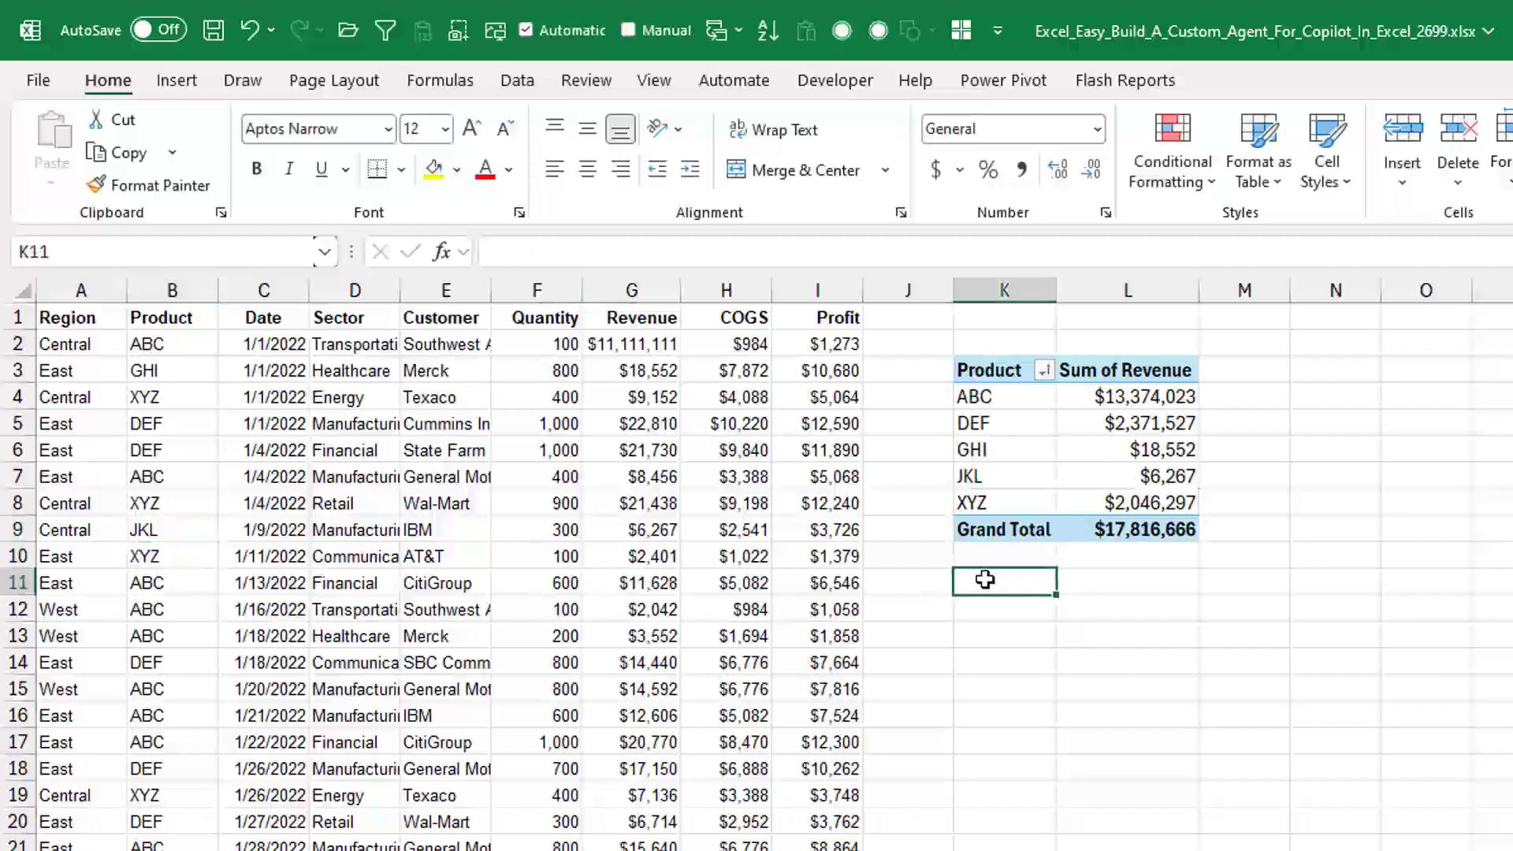
pyautogui.write('Something in the way!')
pyautogui.press('Return')
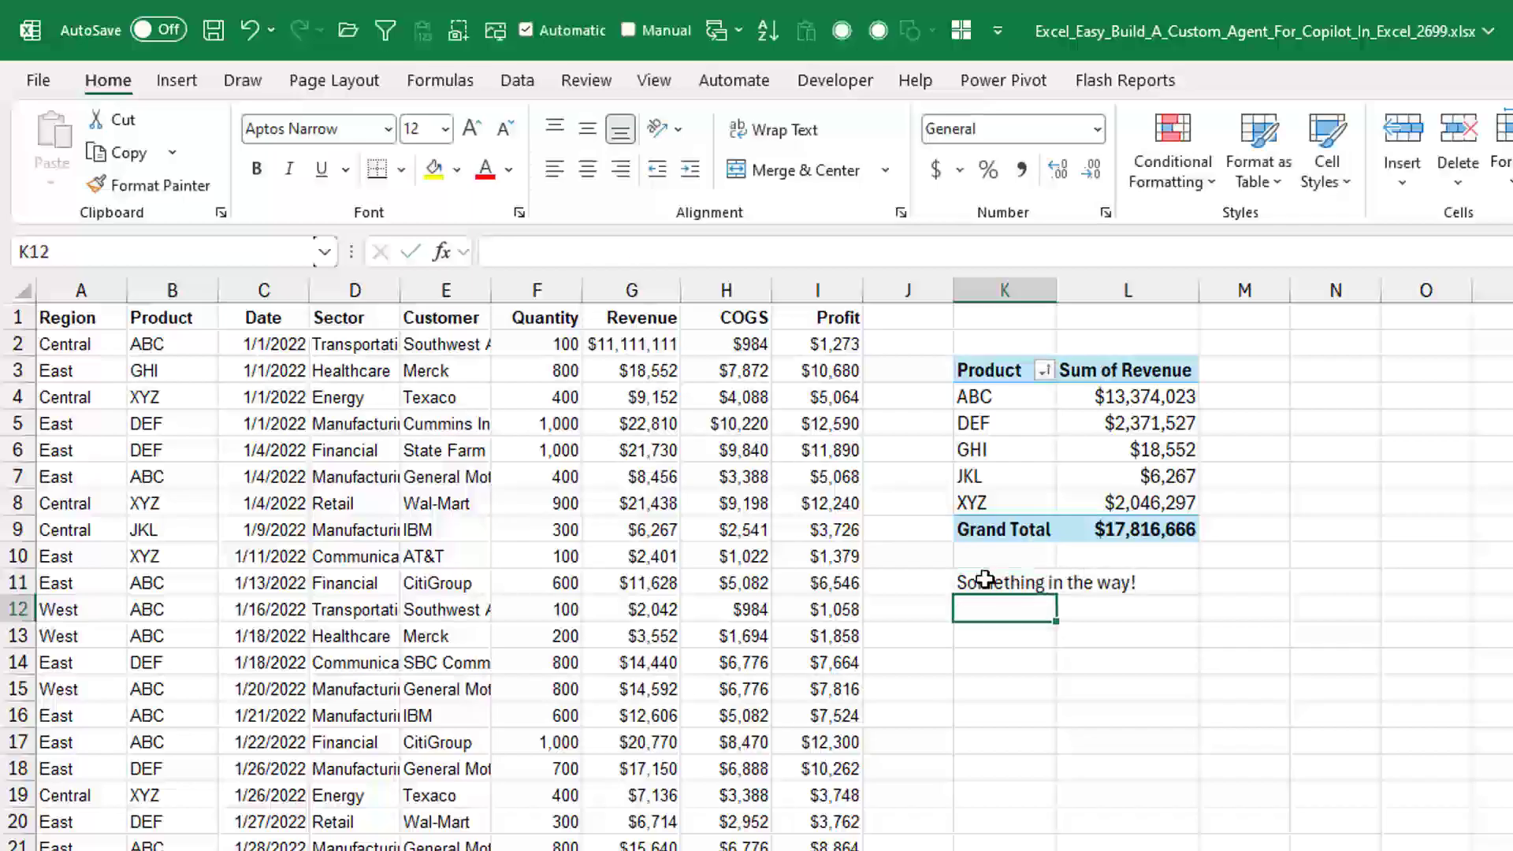
# Enter MNO in B11 and PQR in B12.
pyautogui.click(154, 579)
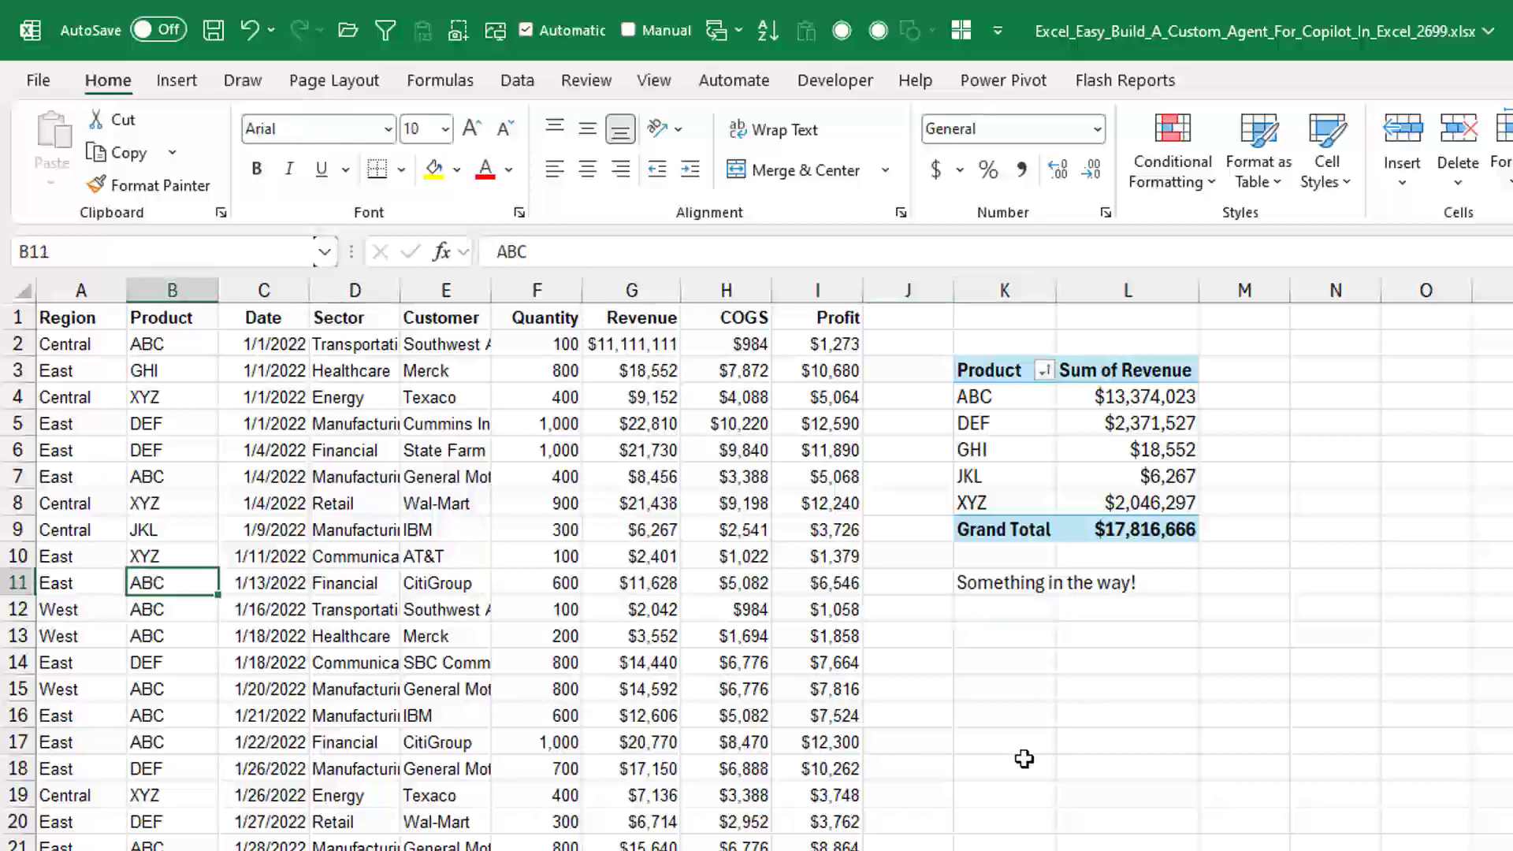
pyautogui.write('MNO')
pyautogui.press('Return')
pyautogui.write('PQ')
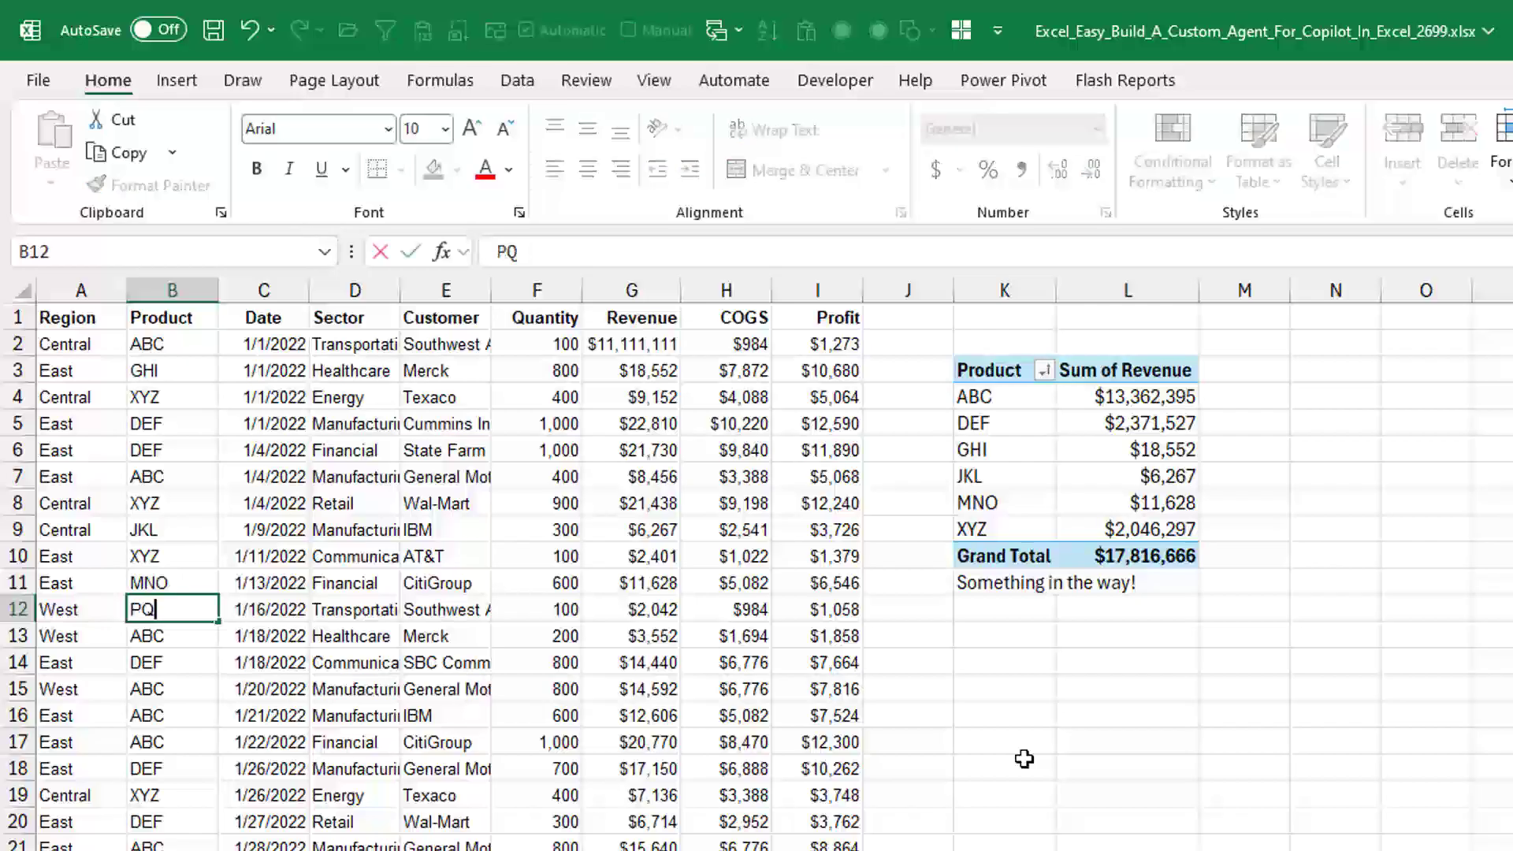
pyautogui.write('R')
pyautogui.press('Return')
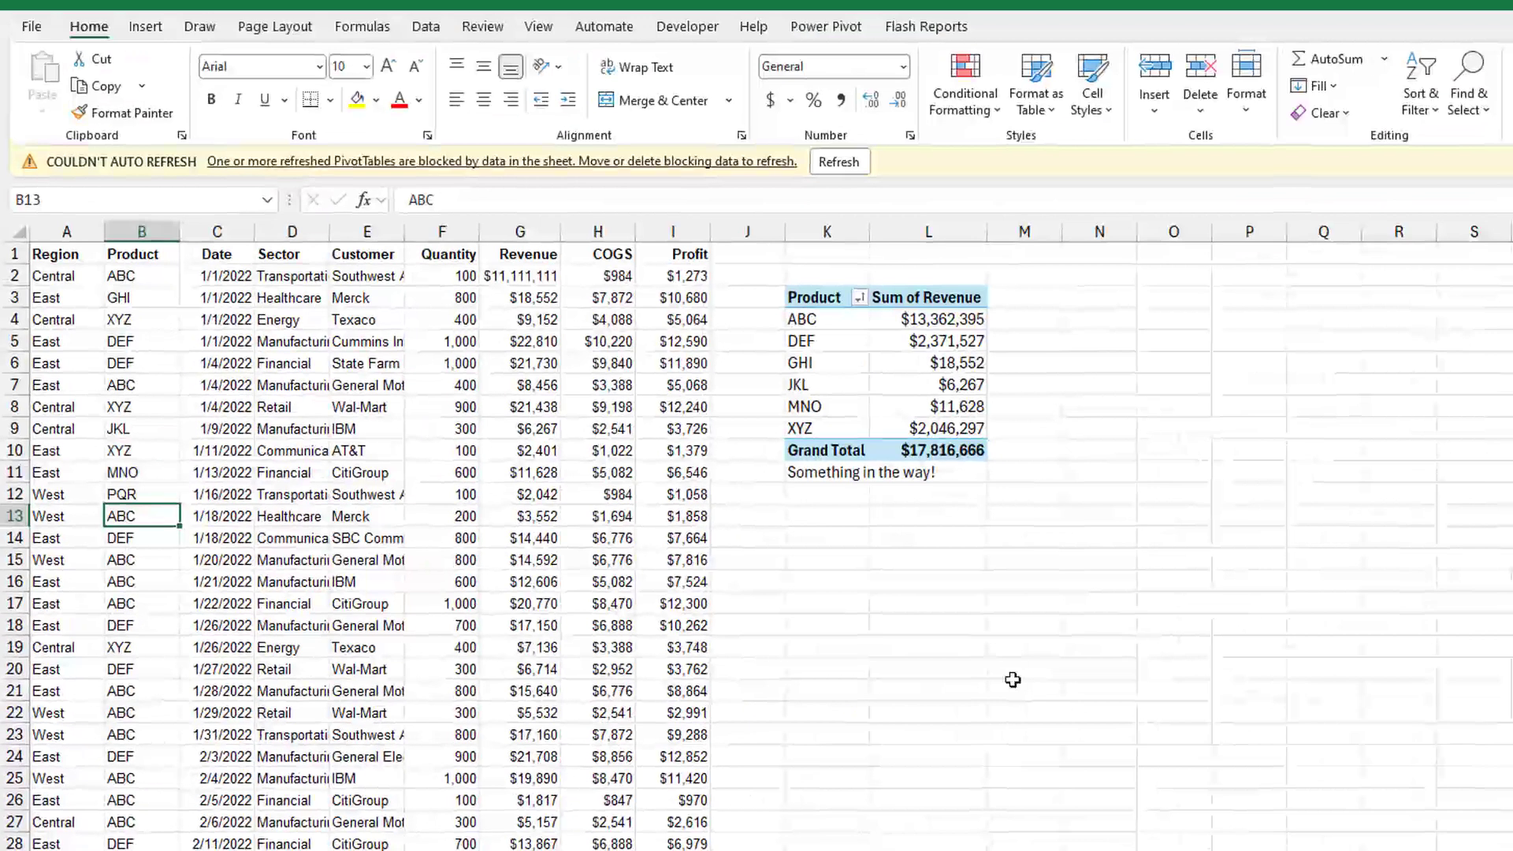
# View Formulas > Calculation Options without changing them, then select the K11 note.
pyautogui.click(381, 27)
pyautogui.click(1394, 109)
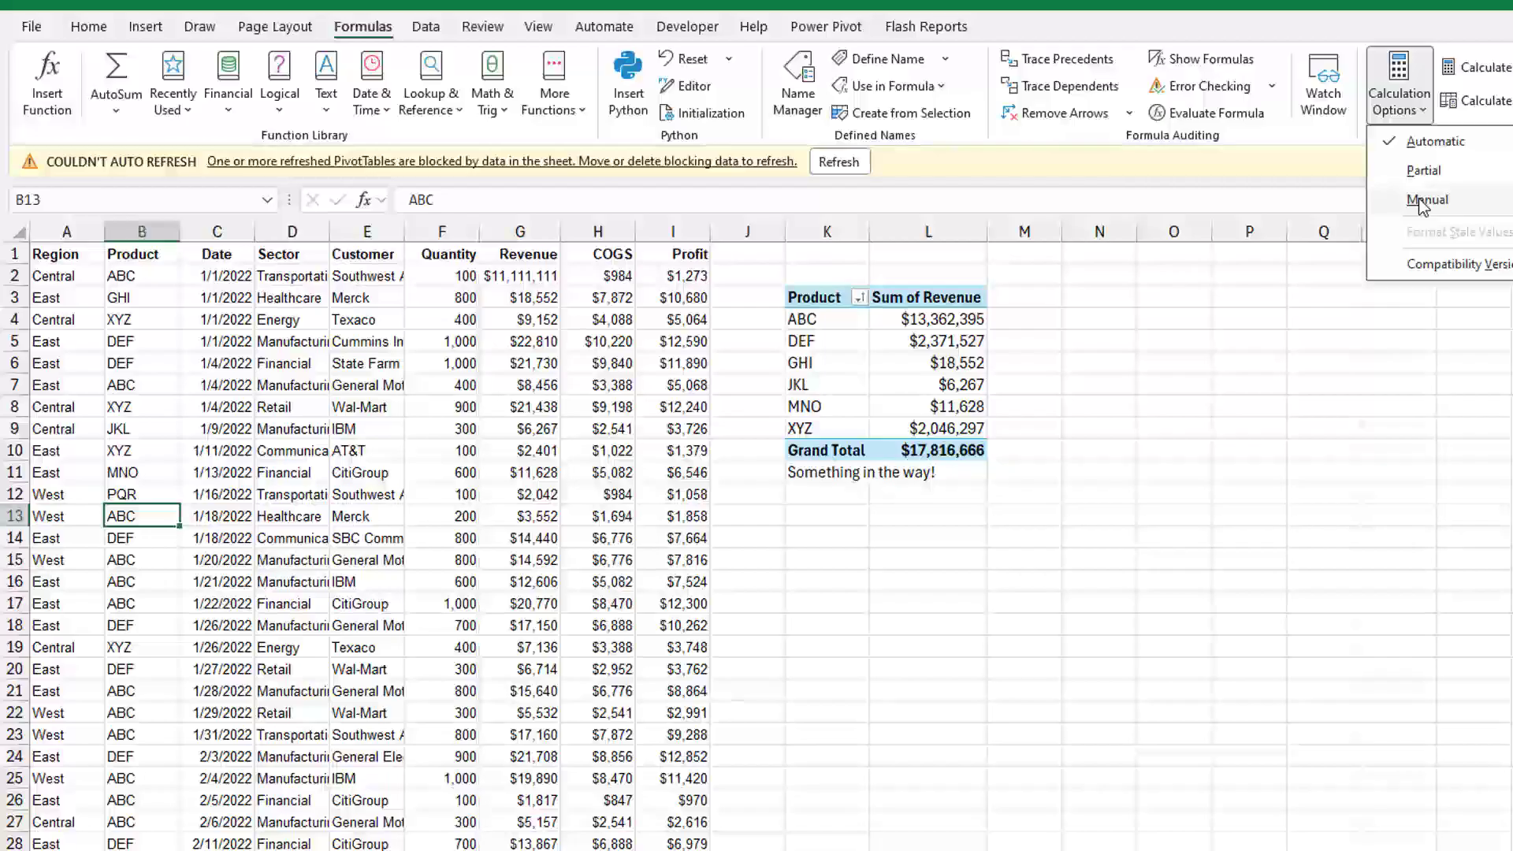
pyautogui.click(1359, 36)
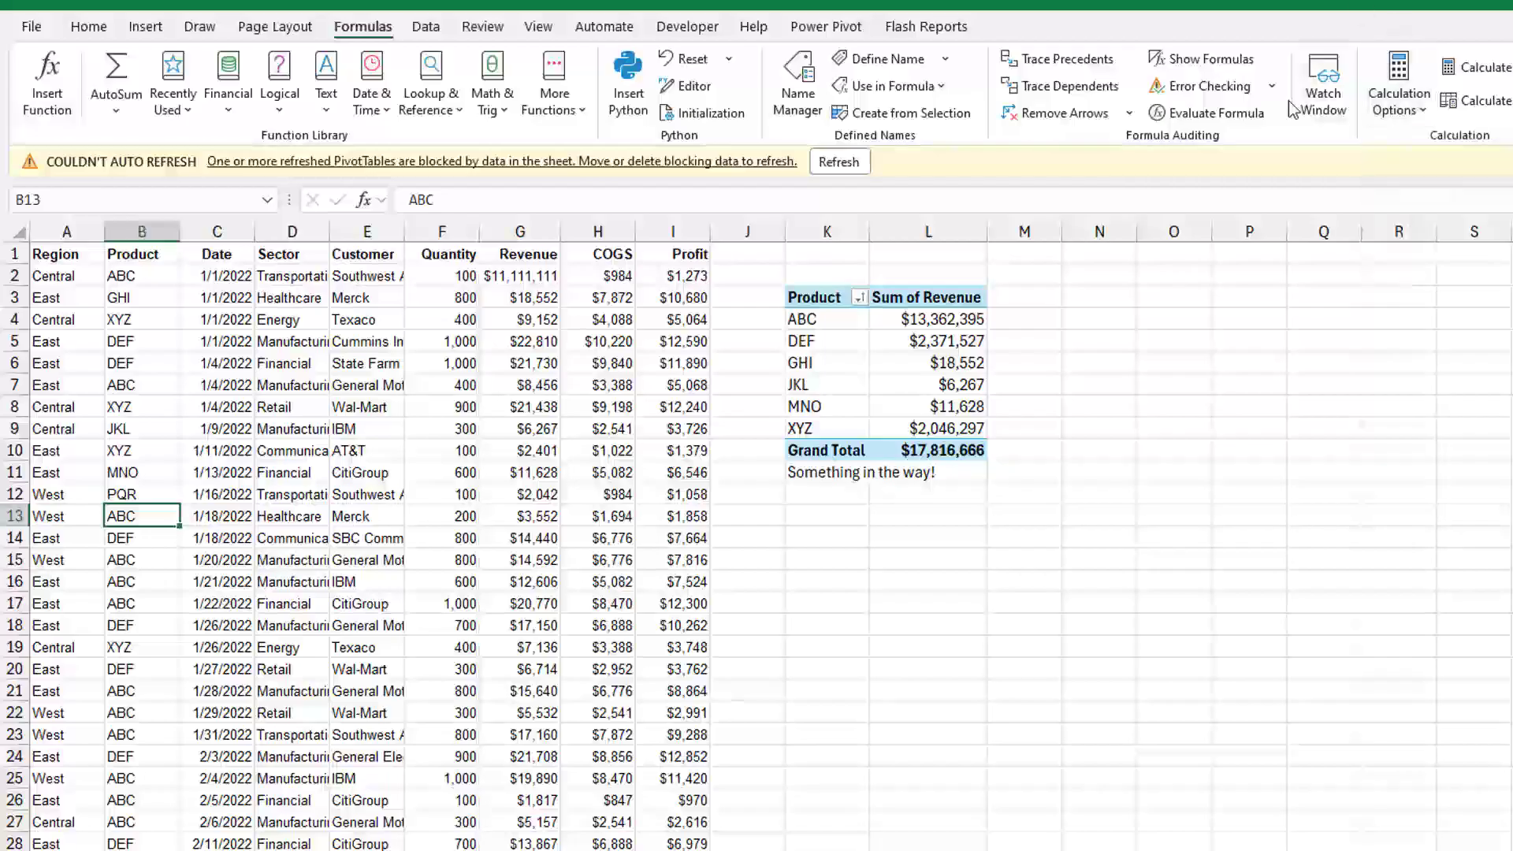
pyautogui.click(811, 471)
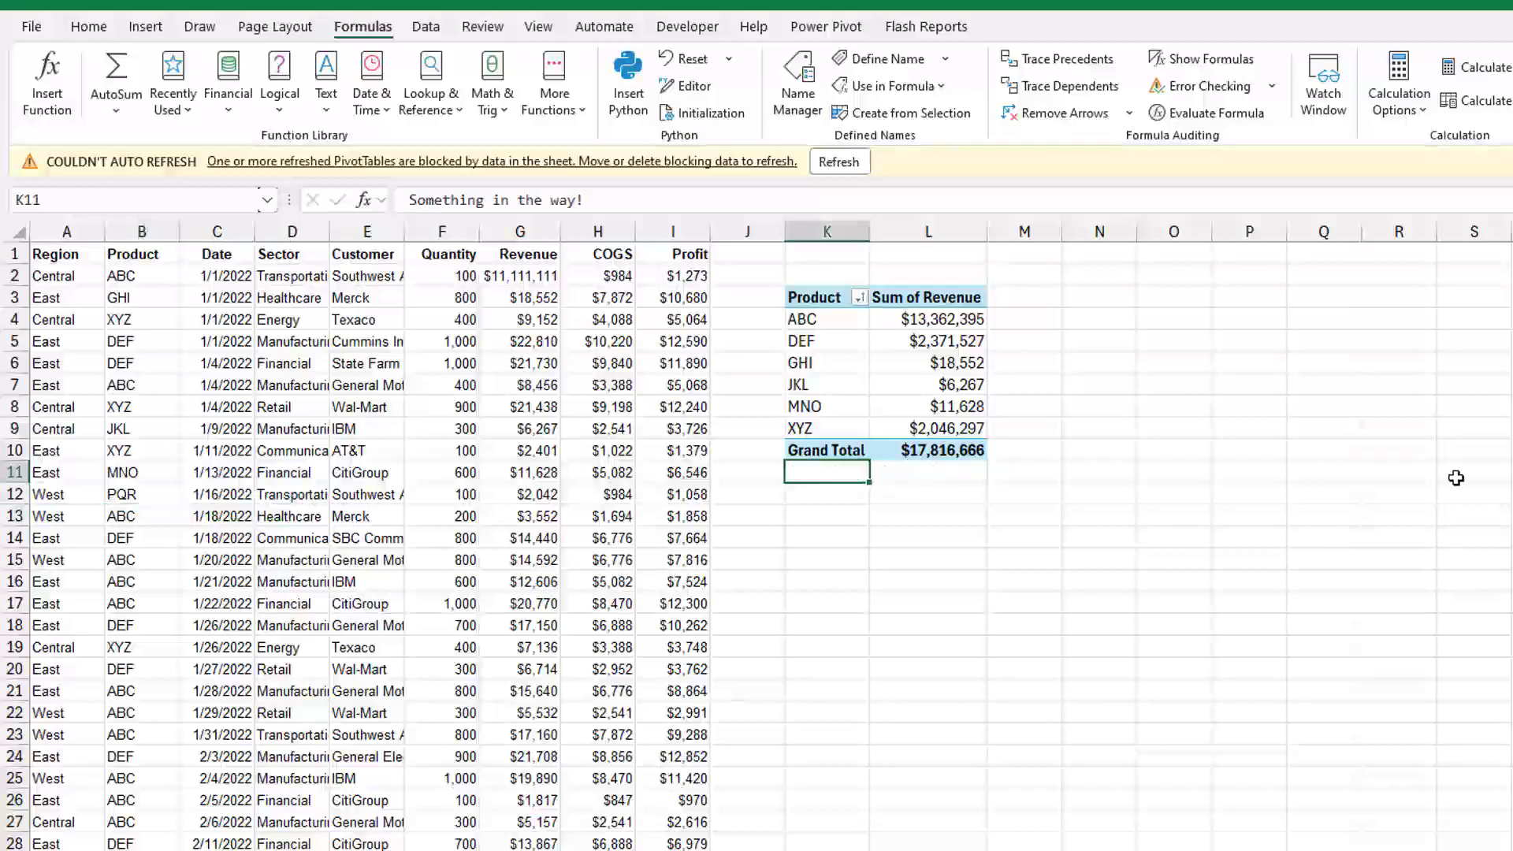
# Delete the K11 note, then copy the Product pivot and paste it at K15.
pyautogui.press('Delete')
pyautogui.press('Up')
pyautogui.press('Up')
pyautogui.press('Up')
pyautogui.press('Up')
pyautogui.press('Up')
pyautogui.press('Up')
pyautogui.press('Up')
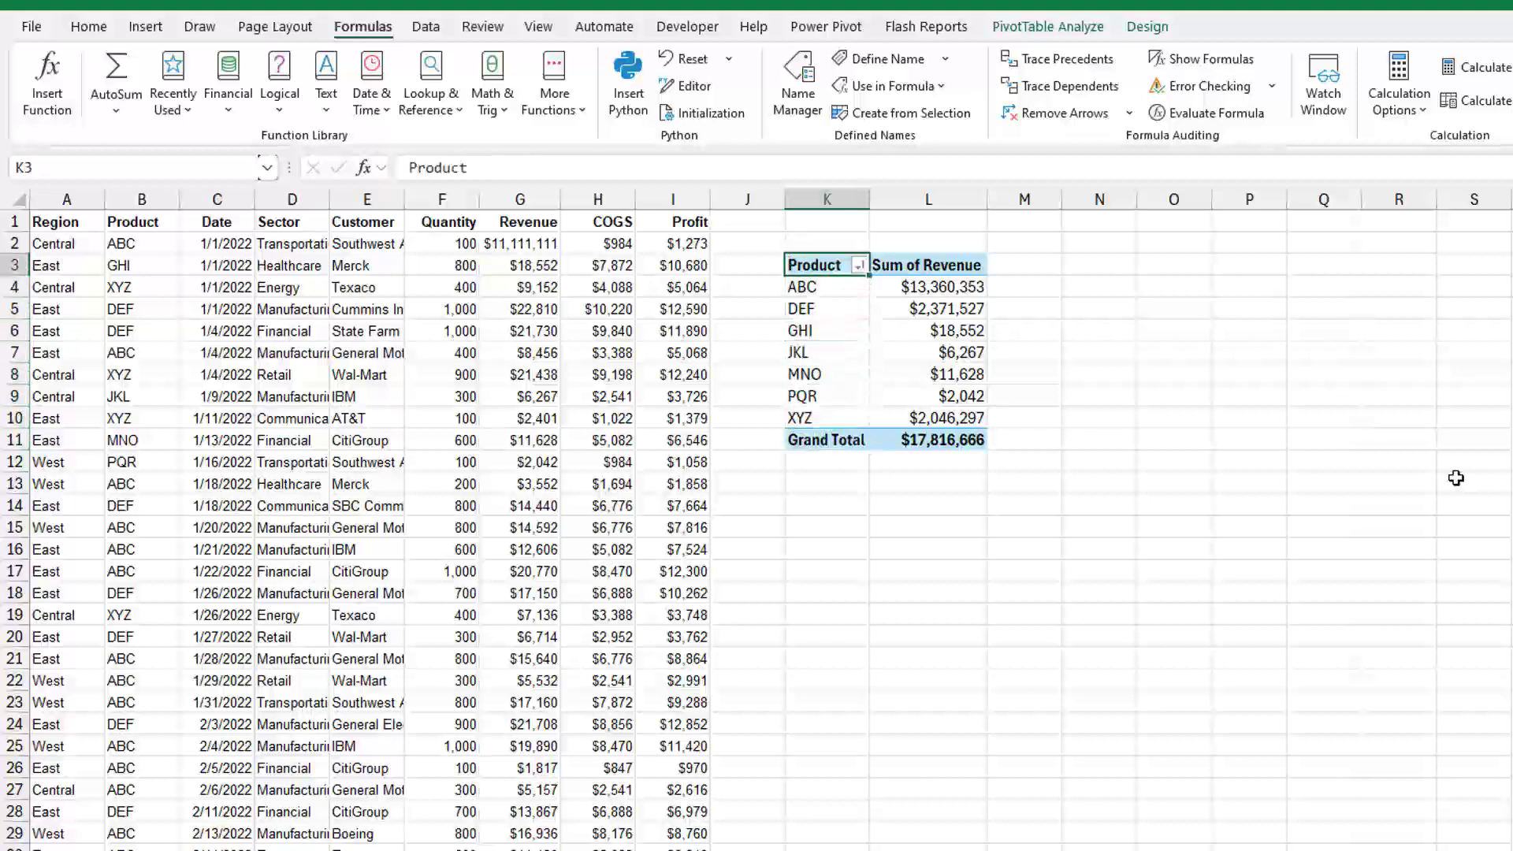
pyautogui.hotkey('ctrl', 'a')
pyautogui.hotkey('ctrl', 'c')
pyautogui.hotkey('shift', 'Down')
pyautogui.press('Down')
pyautogui.press('Down')
pyautogui.press('Down')
pyautogui.press('Down')
pyautogui.press('Down')
pyautogui.press('Down')
pyautogui.hotkey('ctrl', 'v')
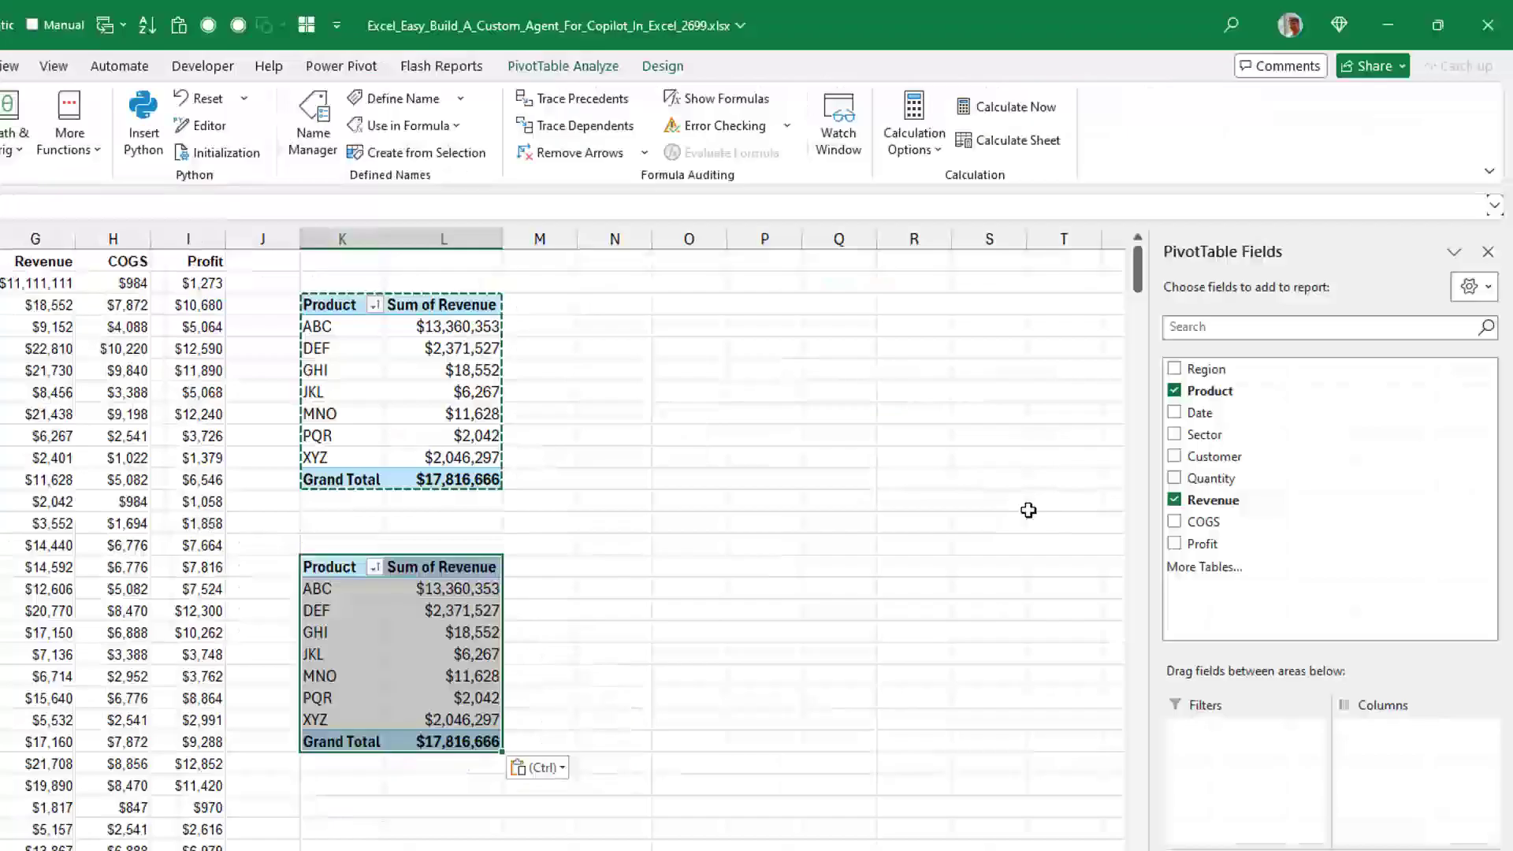
# Switch the copied pivot to Region and change the $22,810 revenue to $5,555,555.
pyautogui.click(1173, 391)
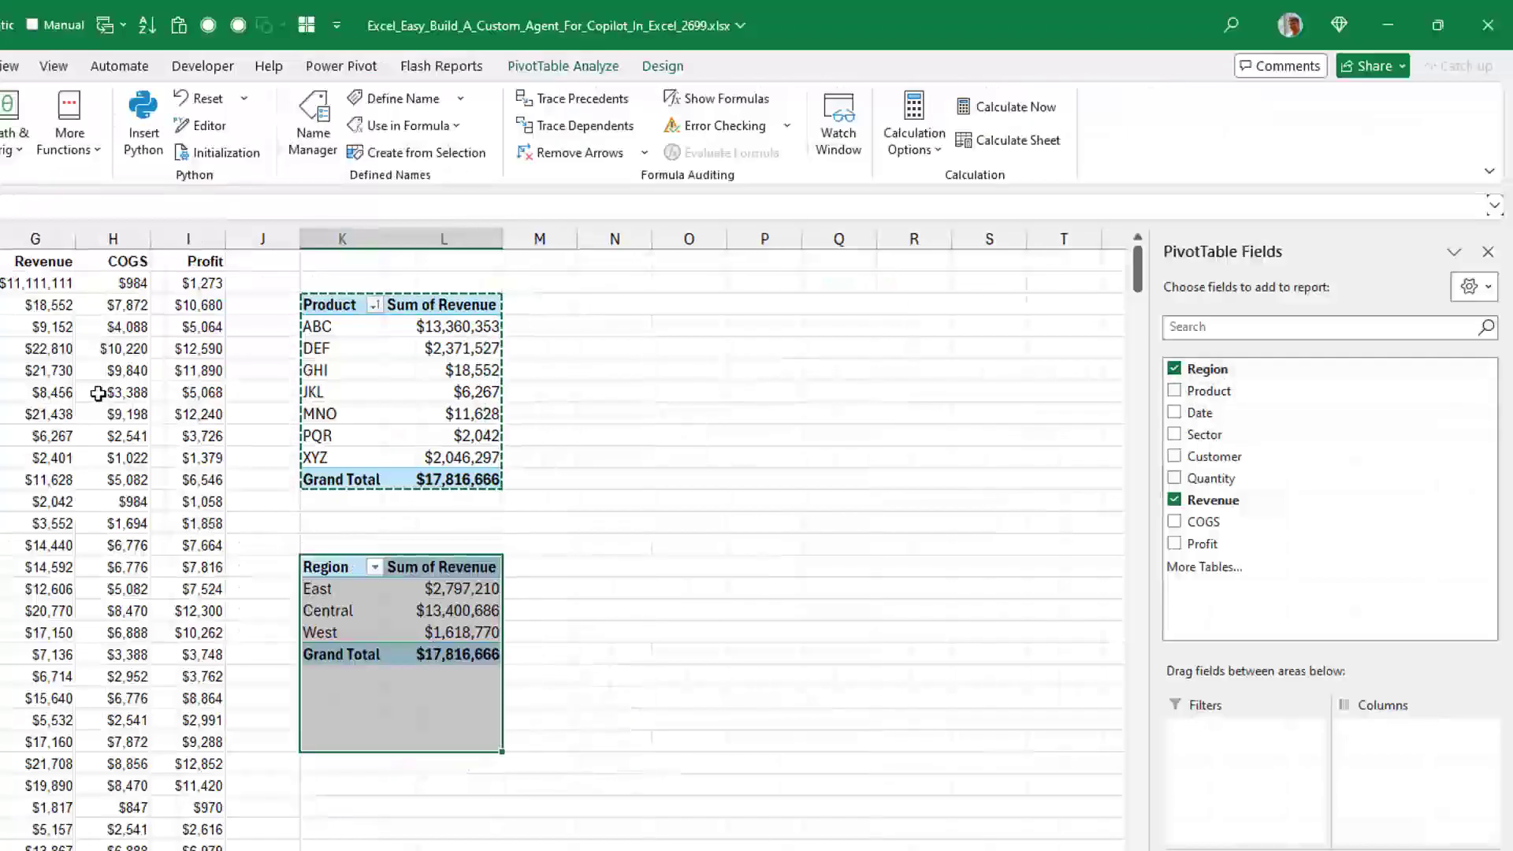
pyautogui.click(50, 347)
pyautogui.doubleClick(50, 348)
pyautogui.write('58555')
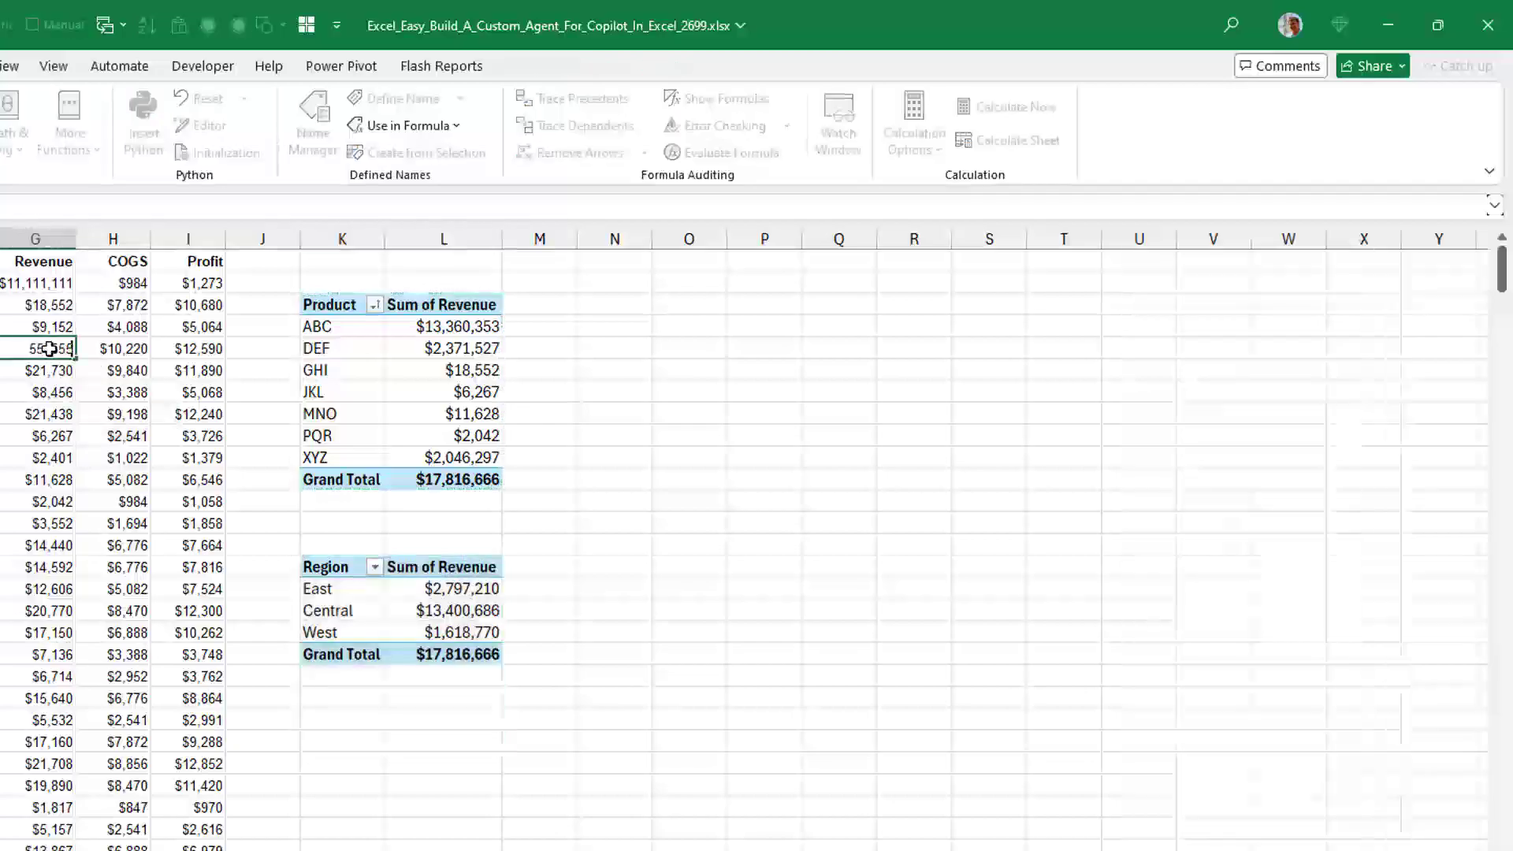
pyautogui.press('Return')
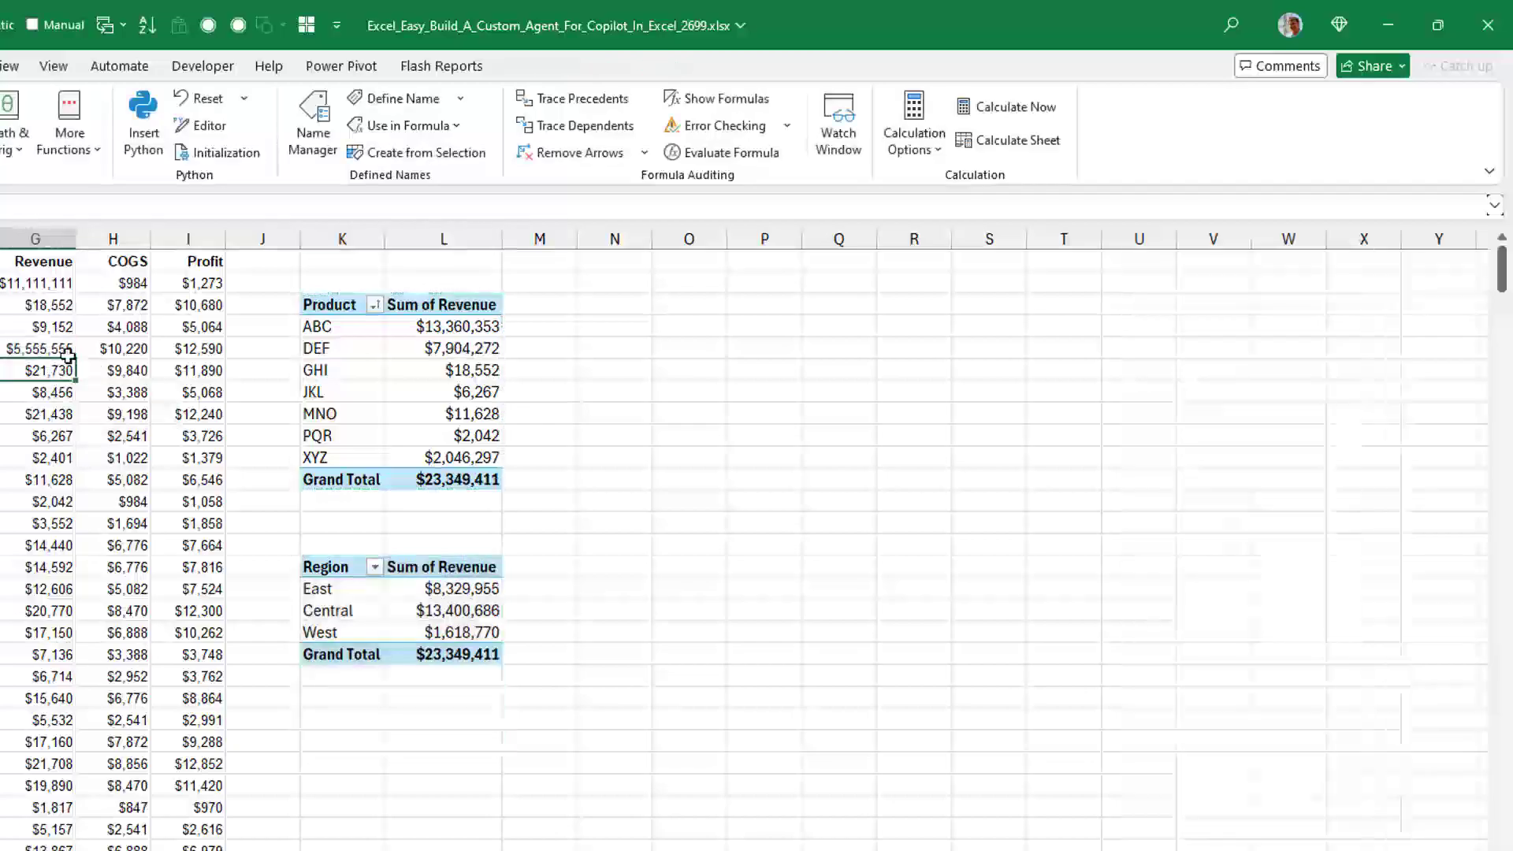